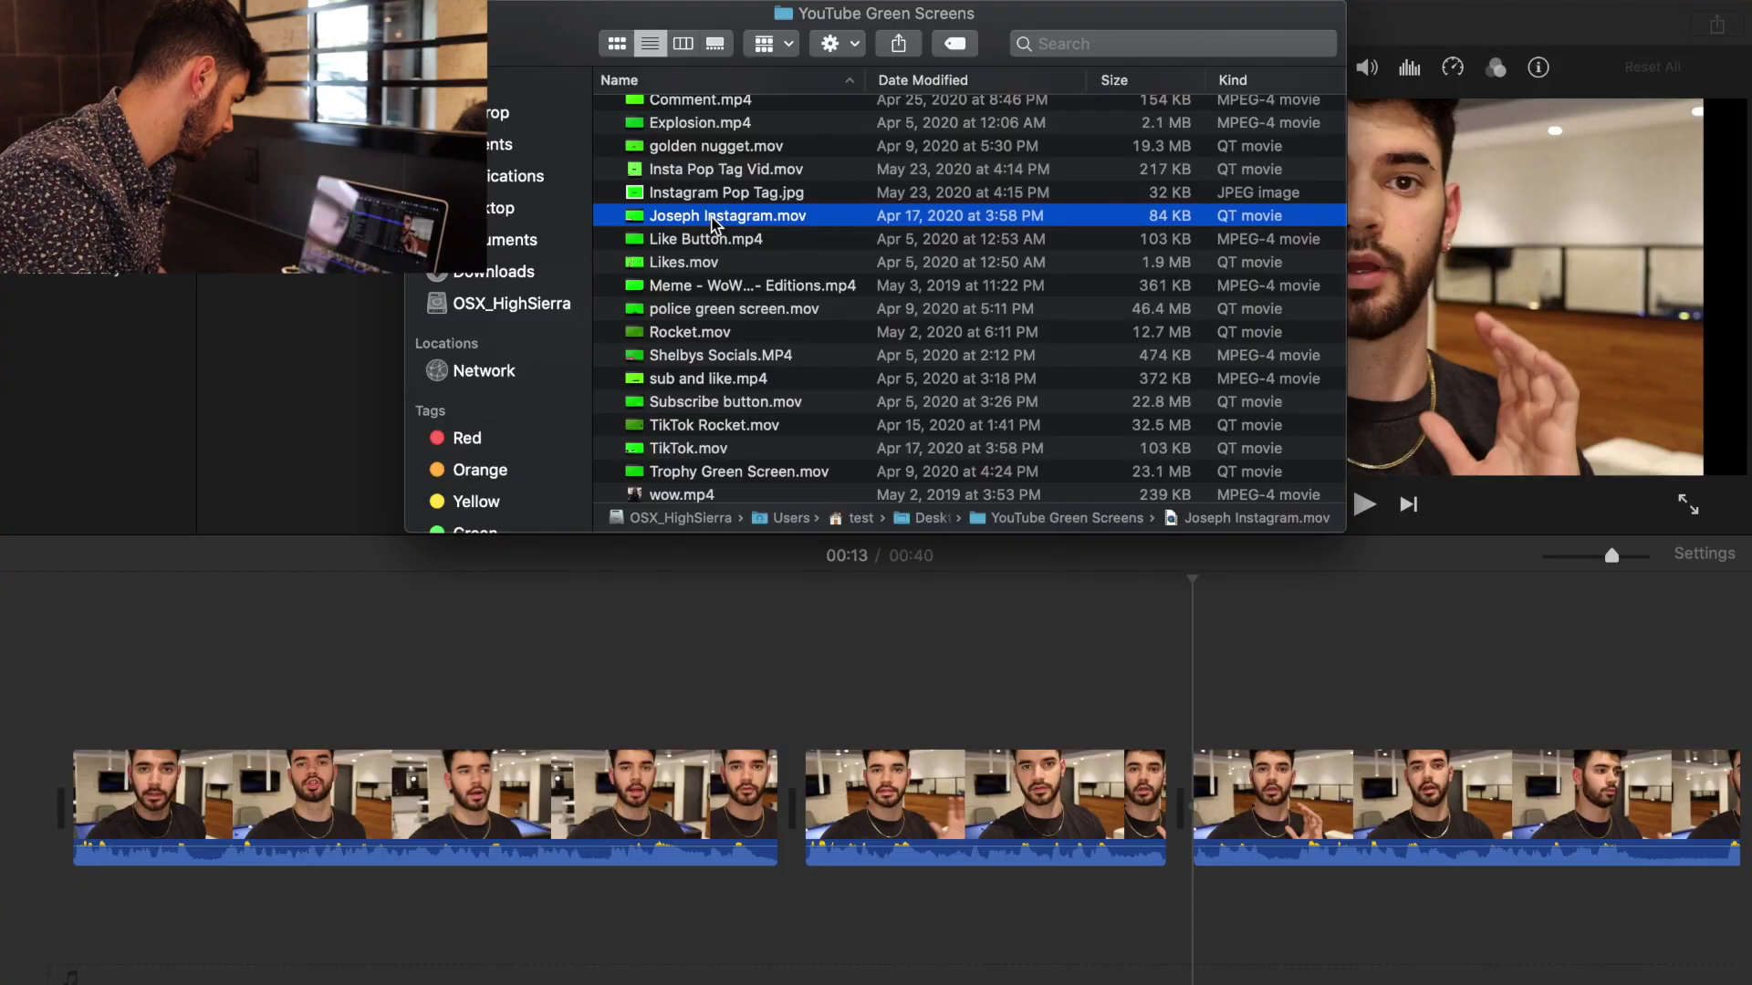
Place the green Instagram tag clip above the opening footage and preview it.
drag(712, 224, 272, 659)
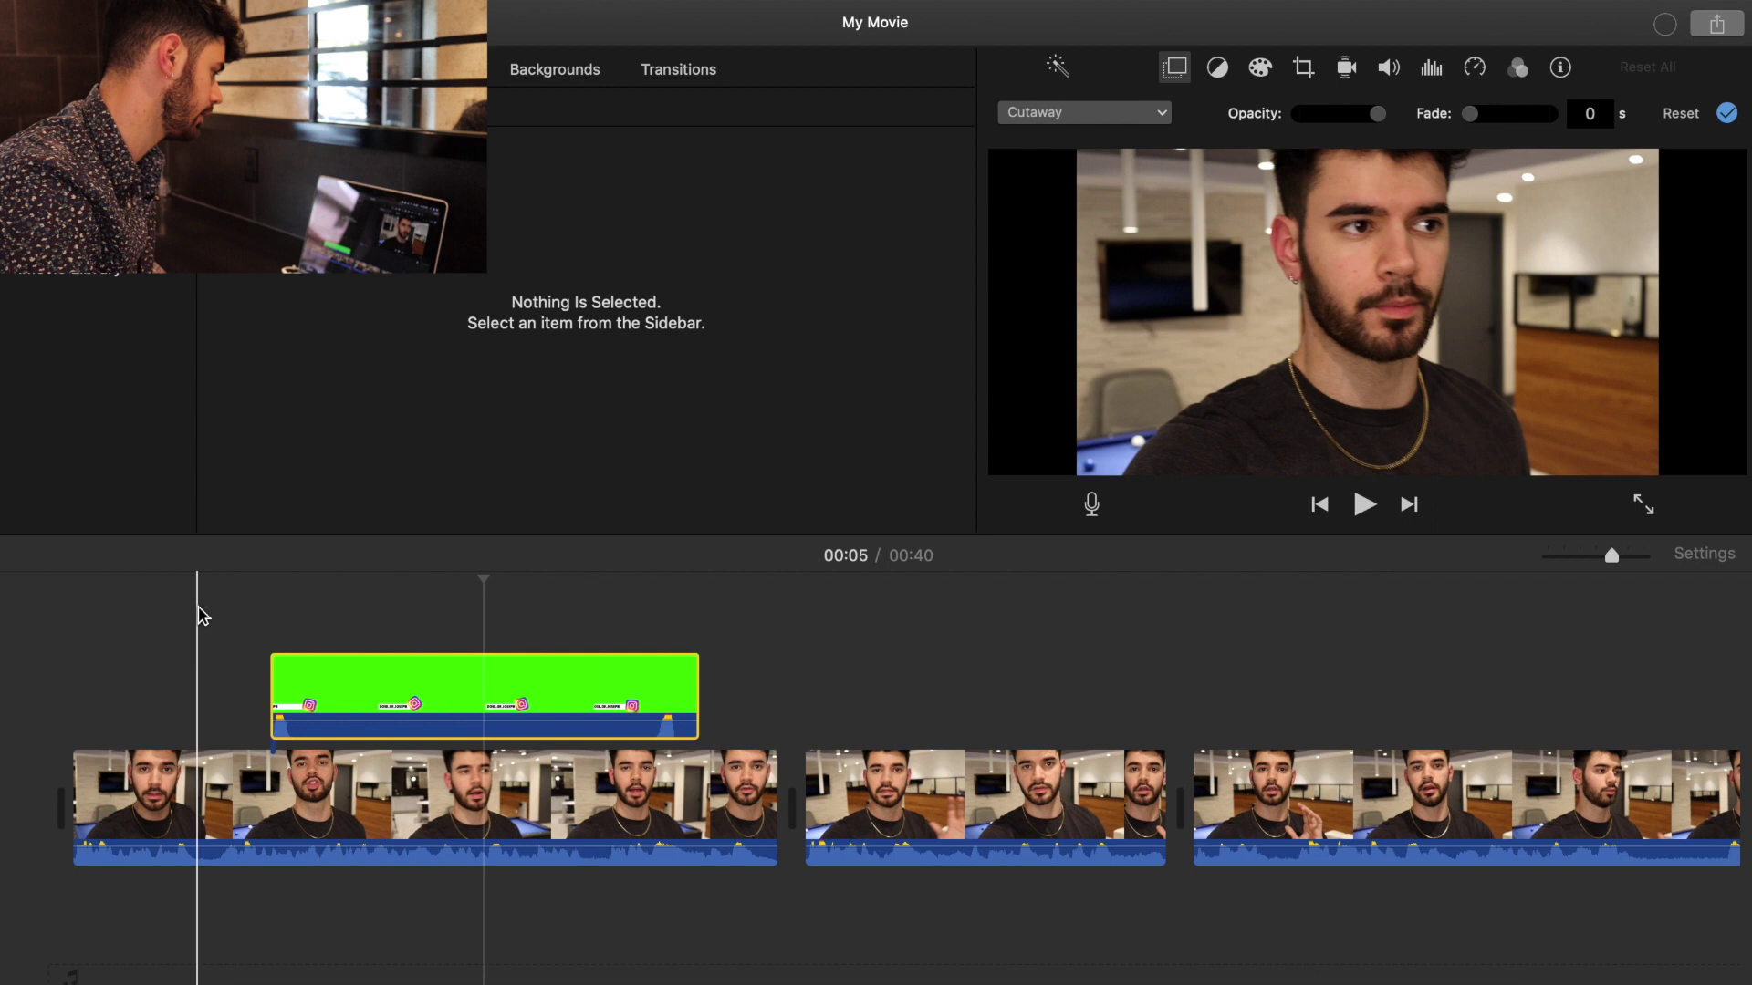
key(space)
key(space)
click(1084, 111)
Set the tag clip's overlay to Green/Blue Screen and preview the keyed result.
click(718, 597)
click(496, 686)
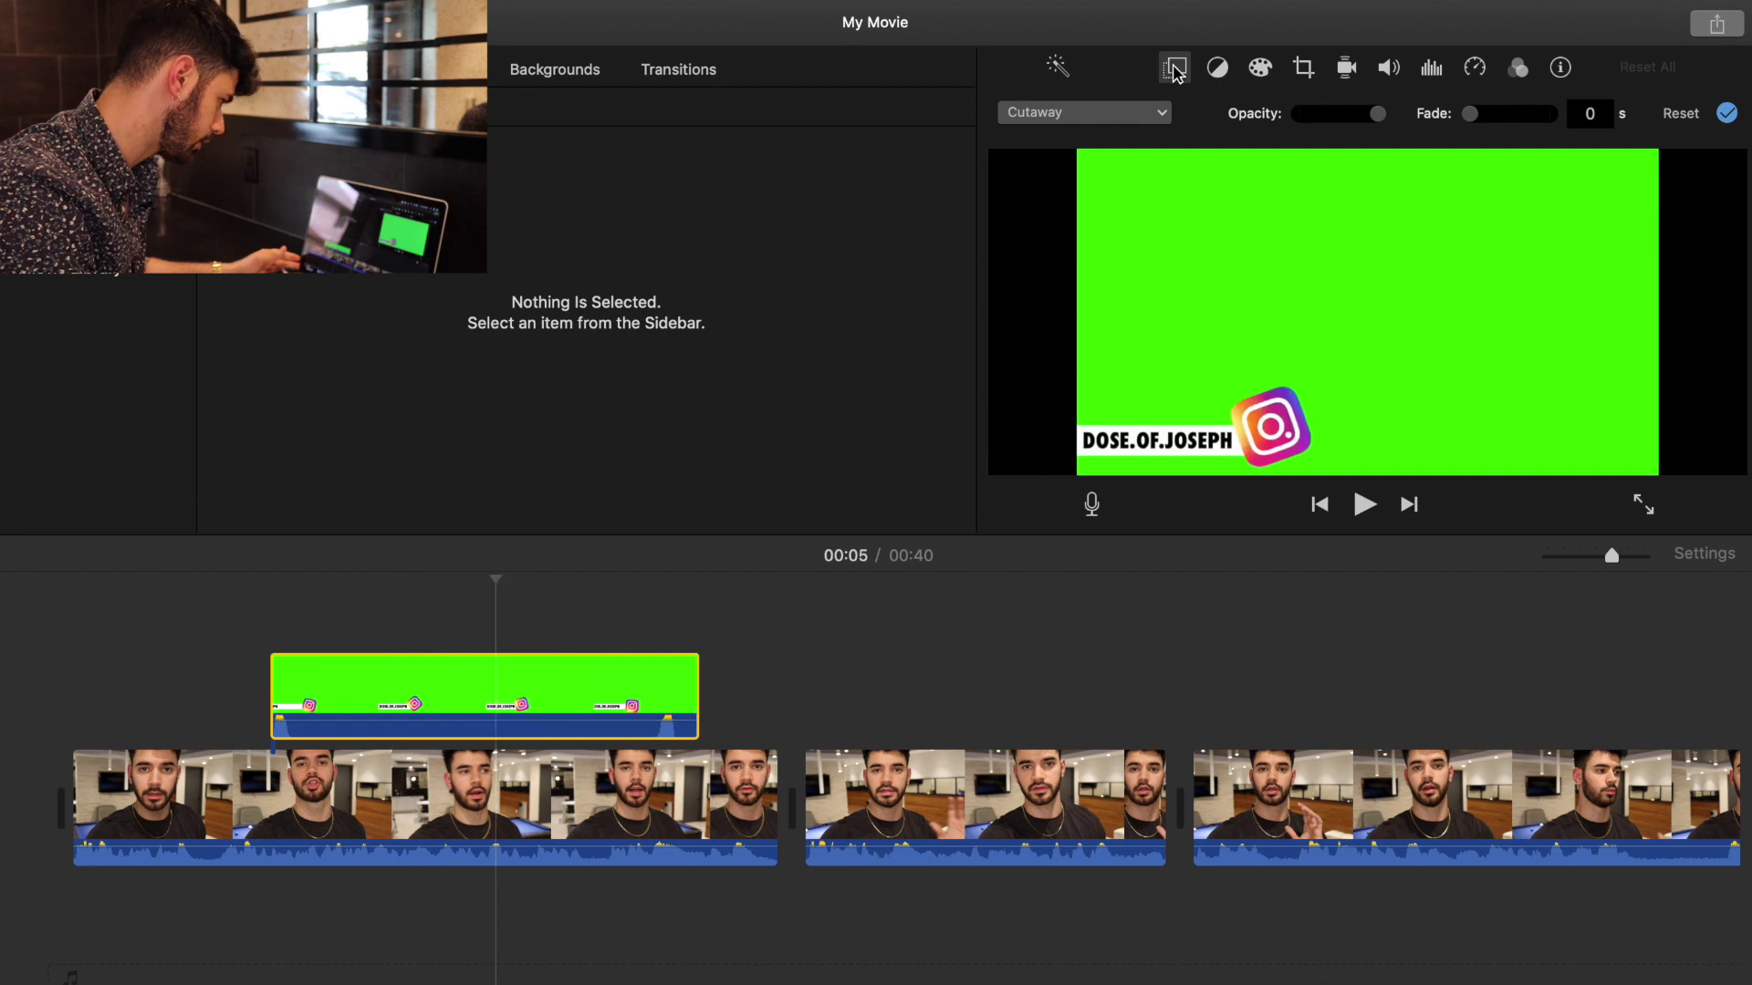
click(1148, 108)
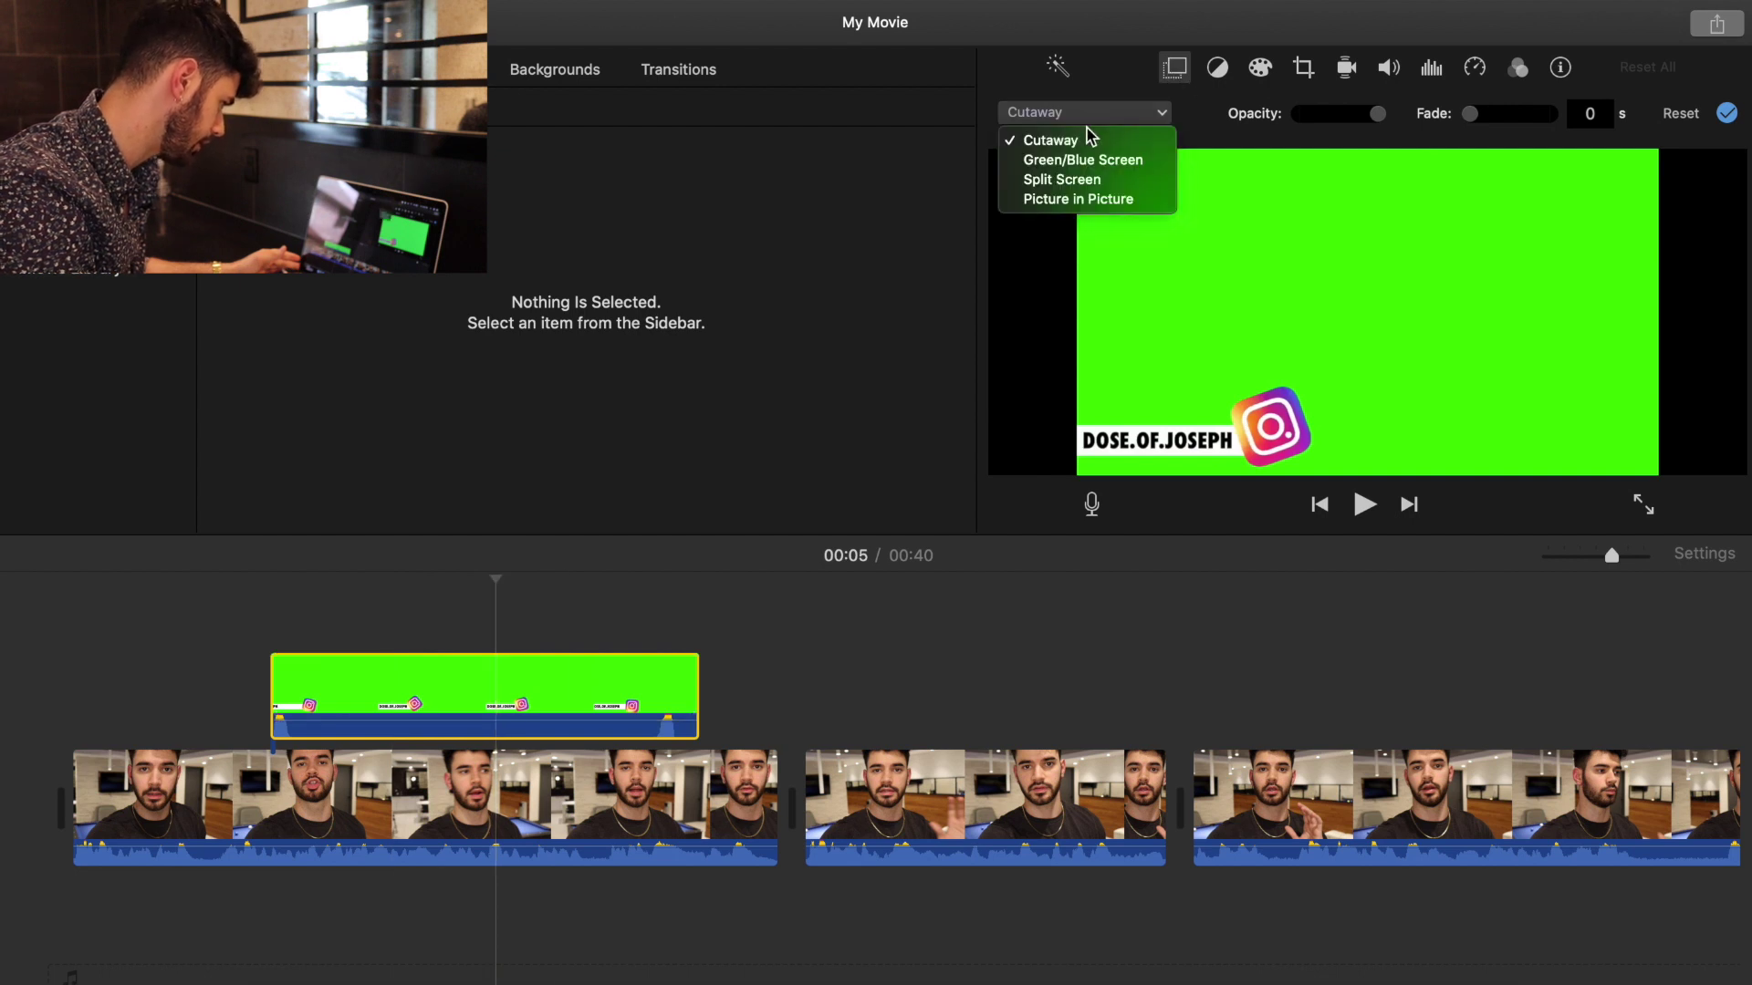
click(1036, 176)
click(219, 649)
key(space)
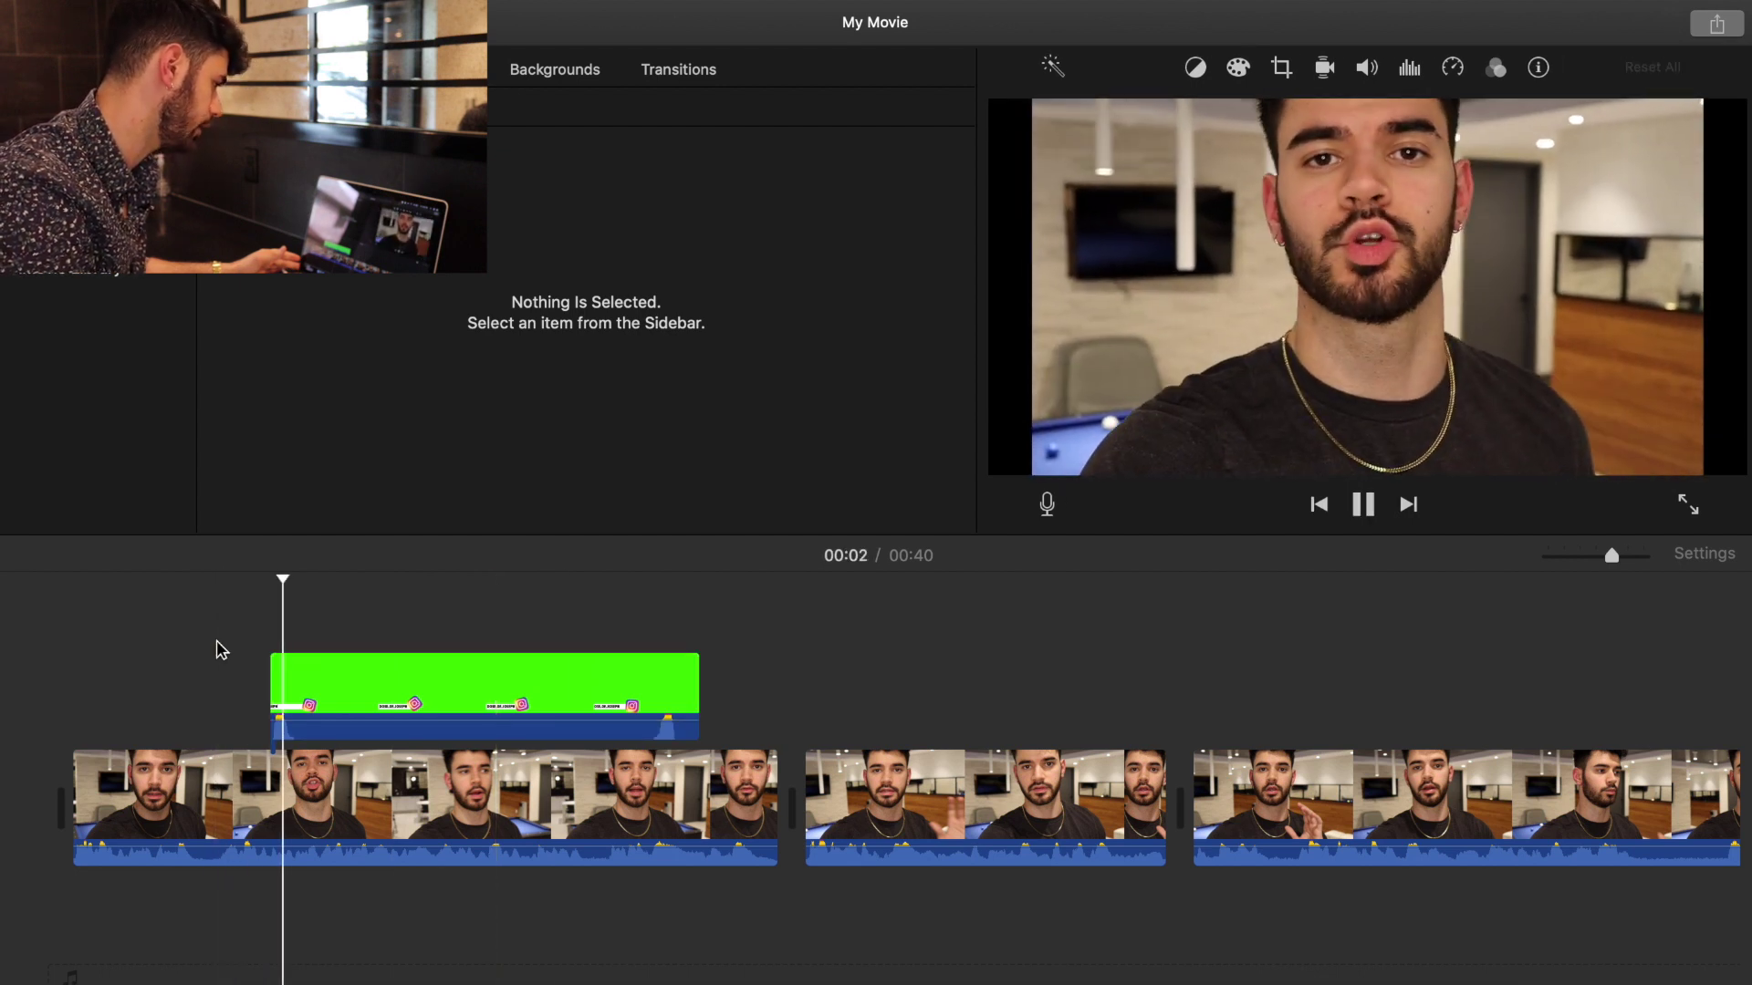
key(space)
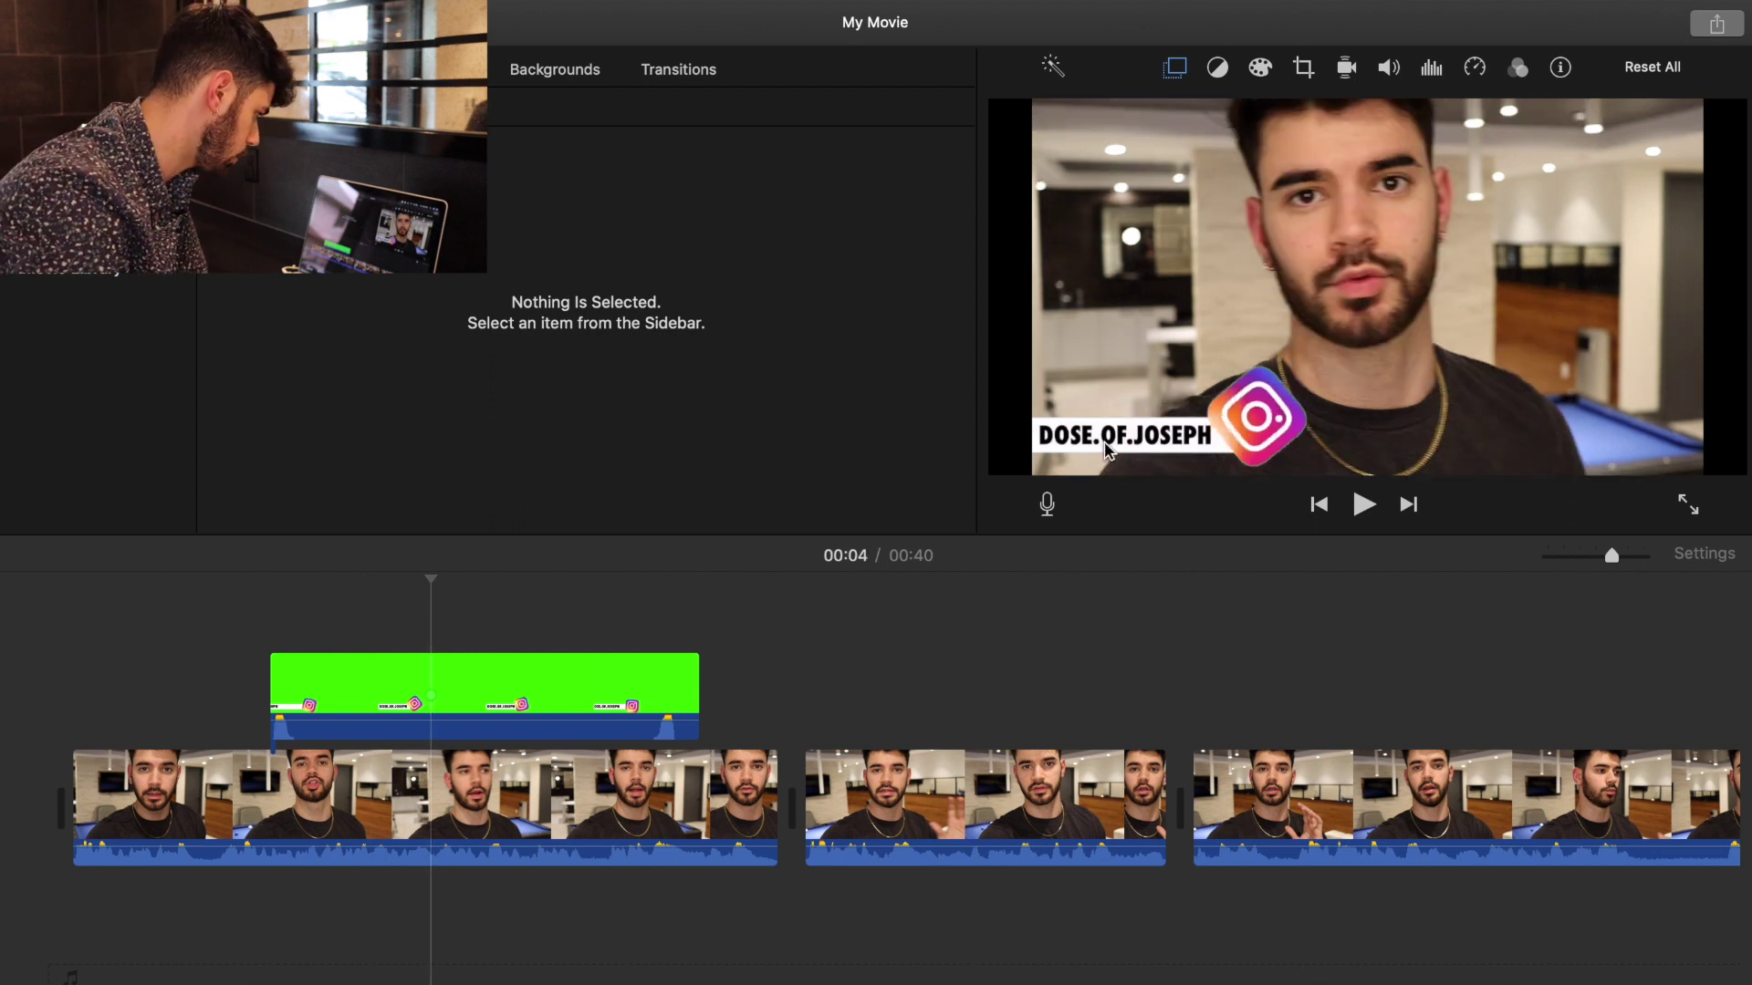
Replace the tag with another green tag clip from the YouTube Green Screens folder.
click(1140, 431)
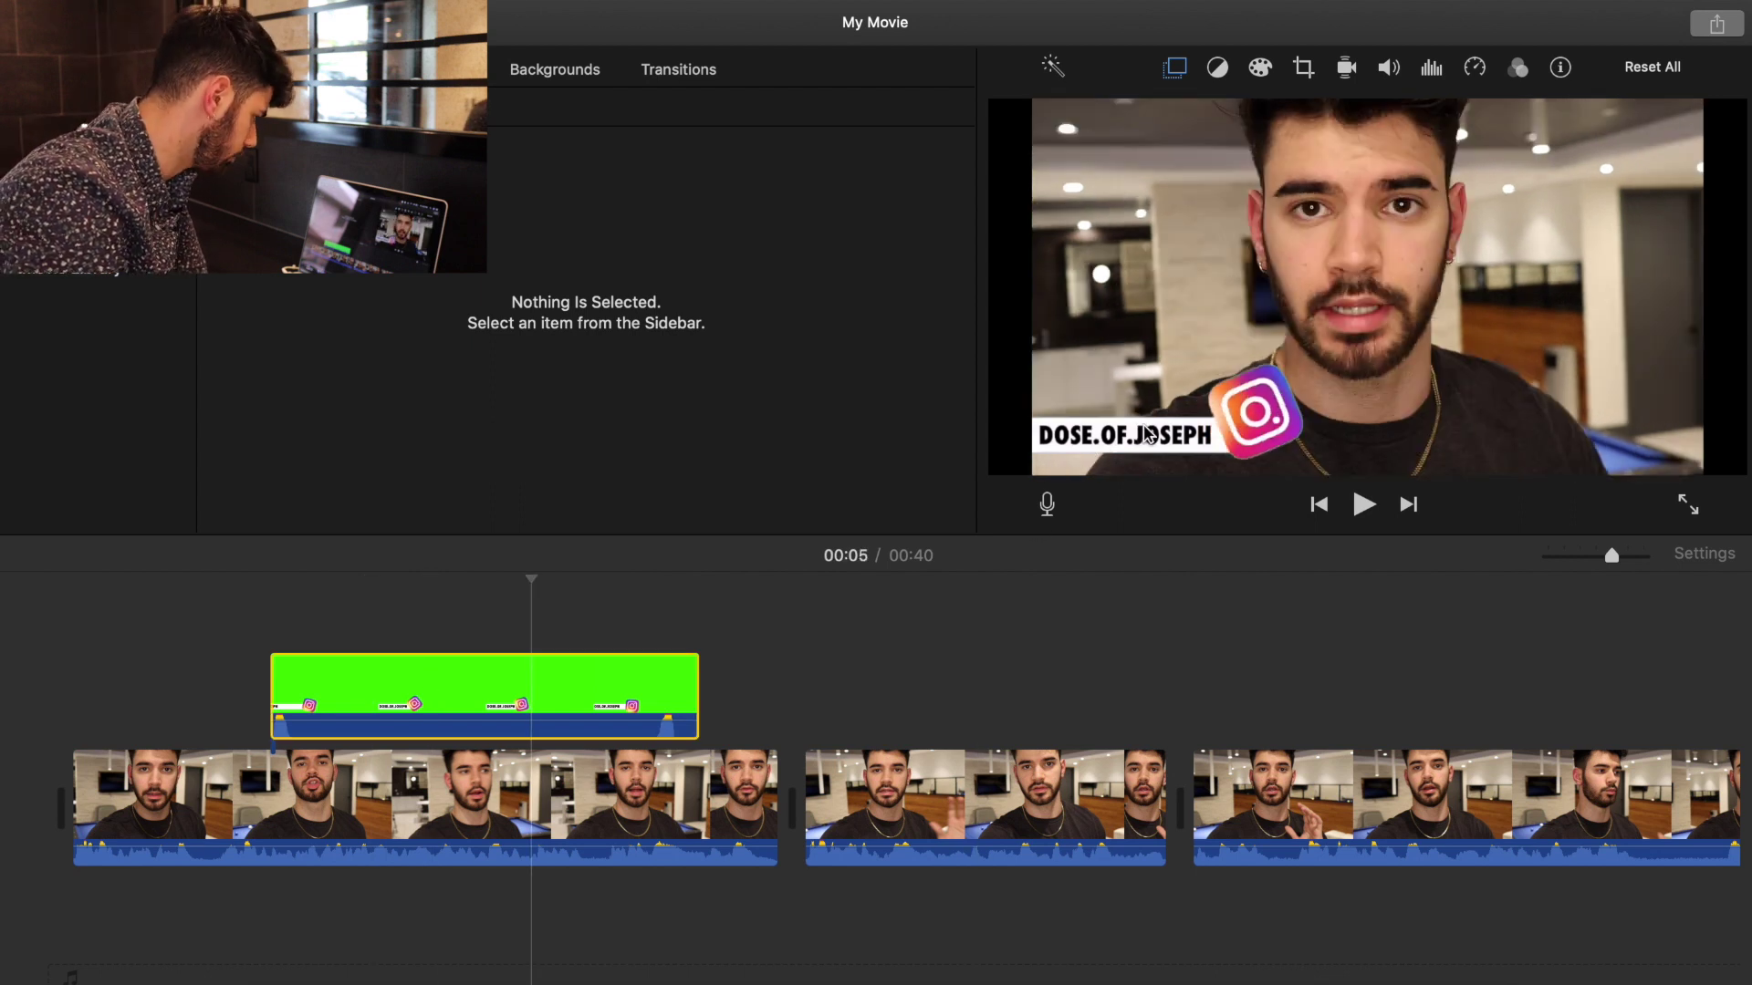
key(super+space)
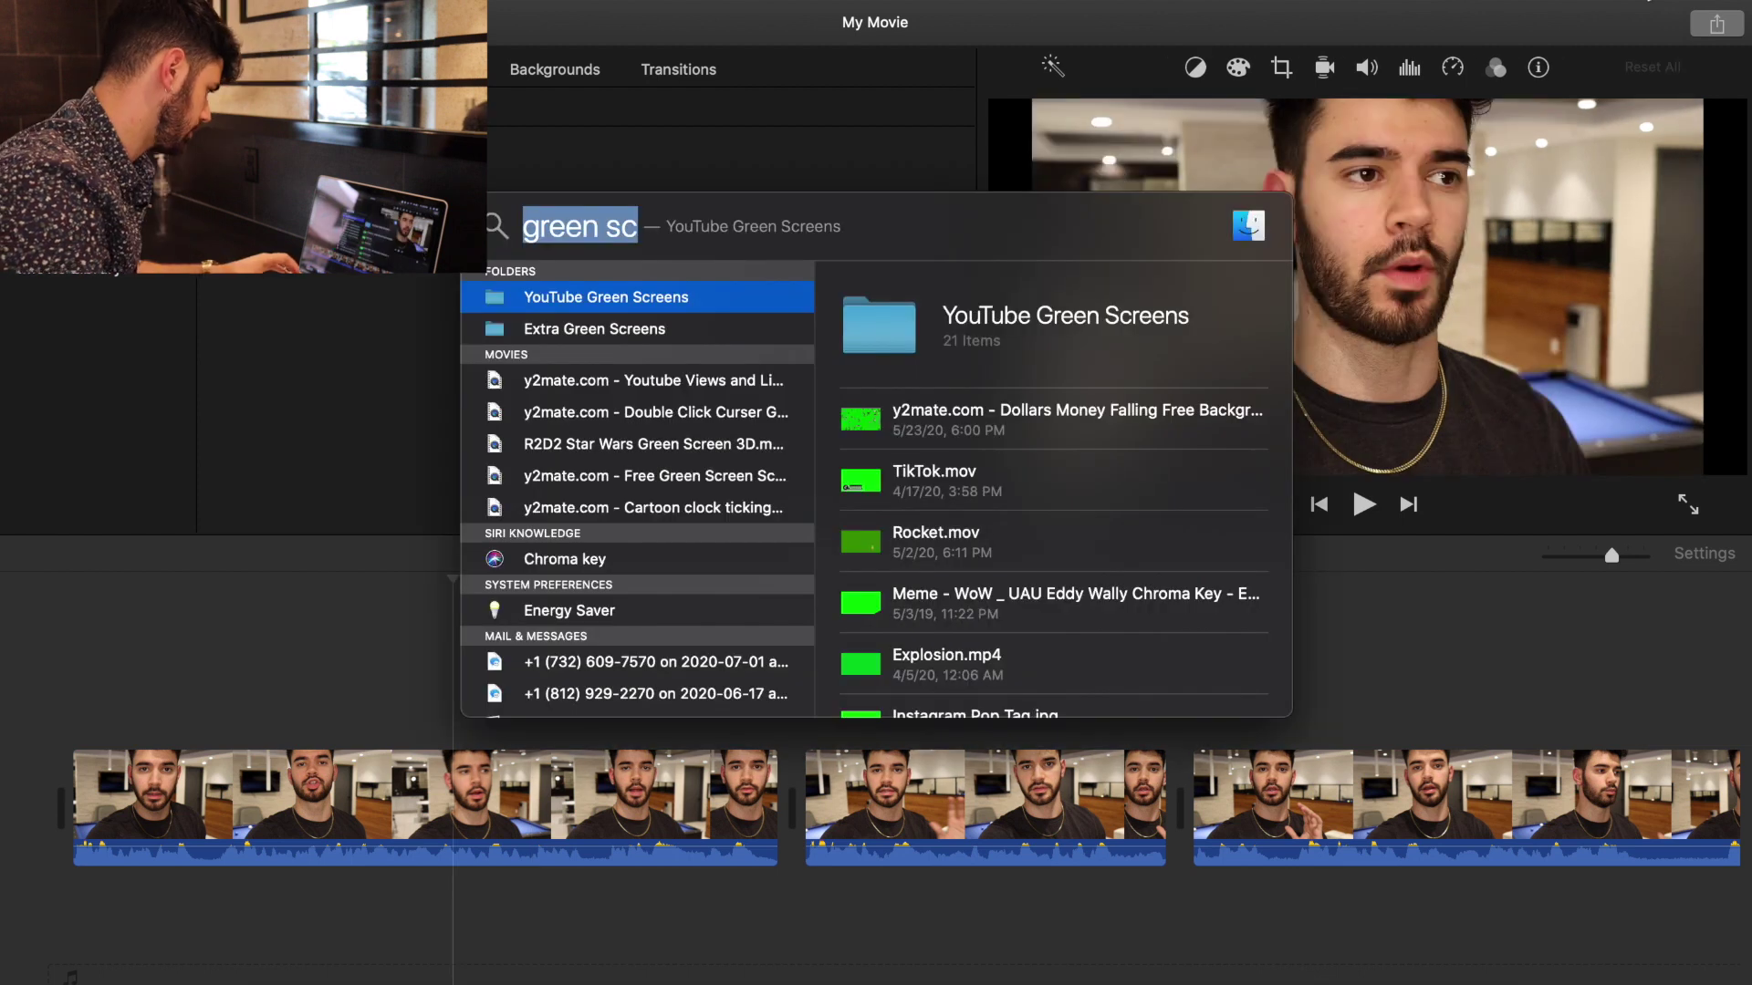
double_click(643, 305)
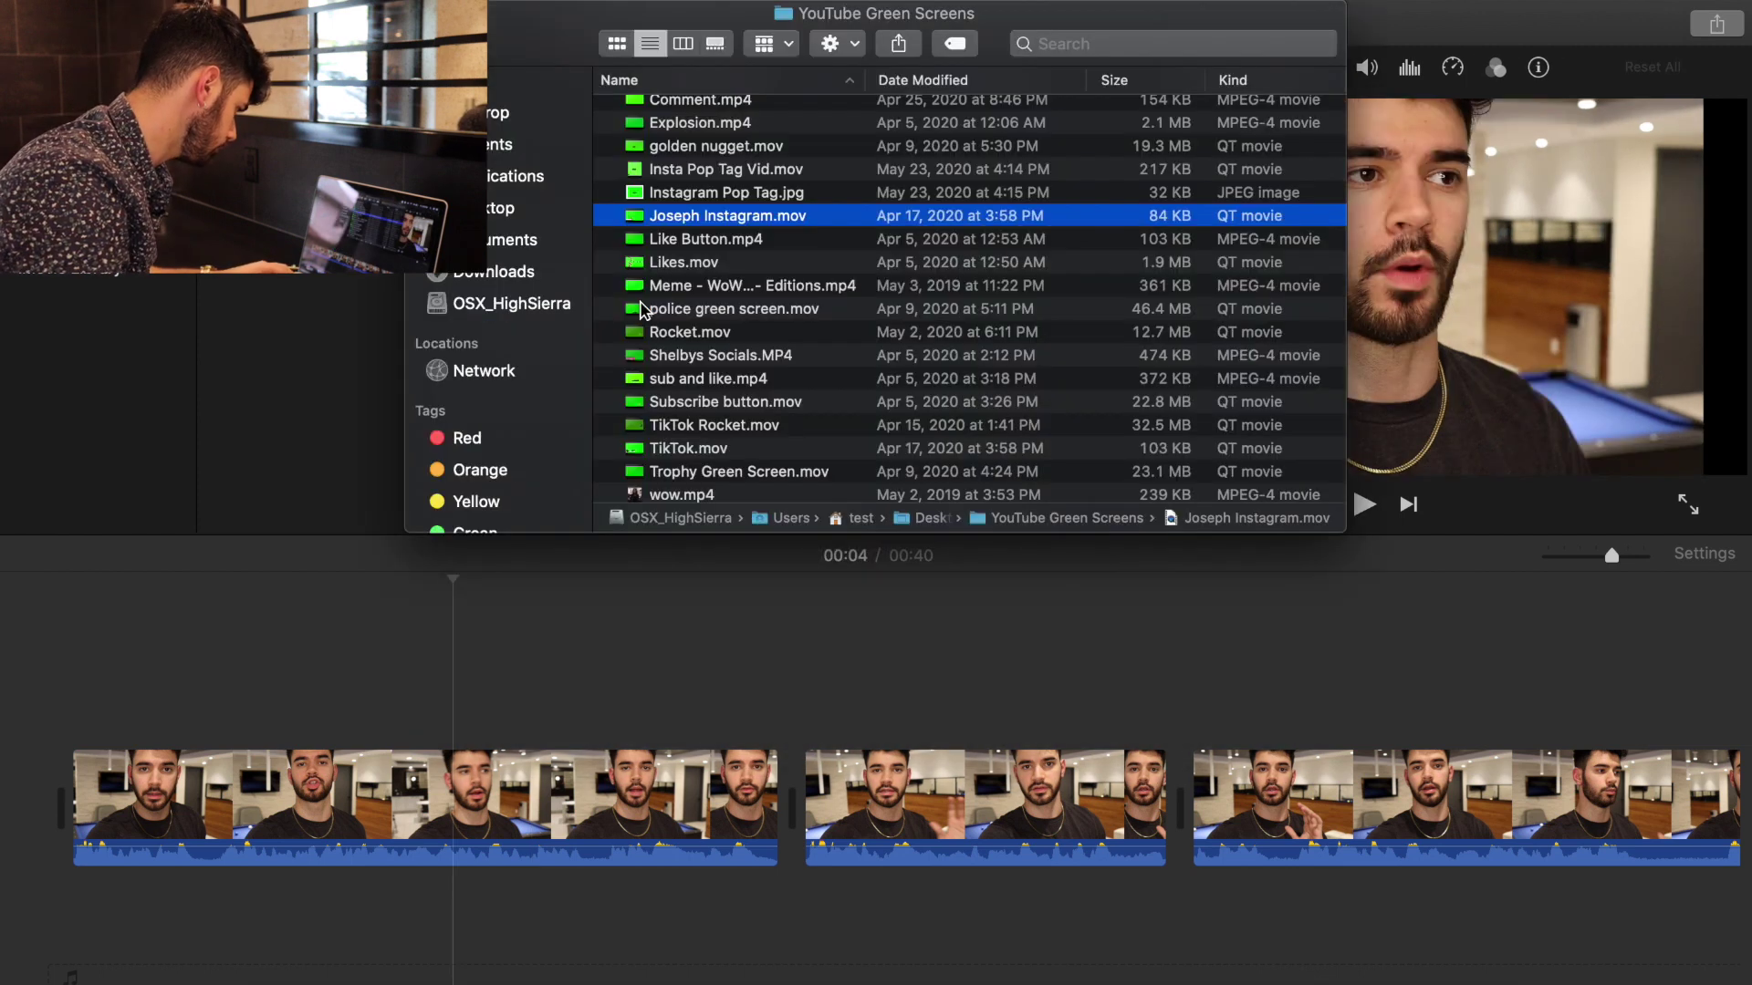
scroll(714, 274, down, 2)
scroll(714, 264, up, 4)
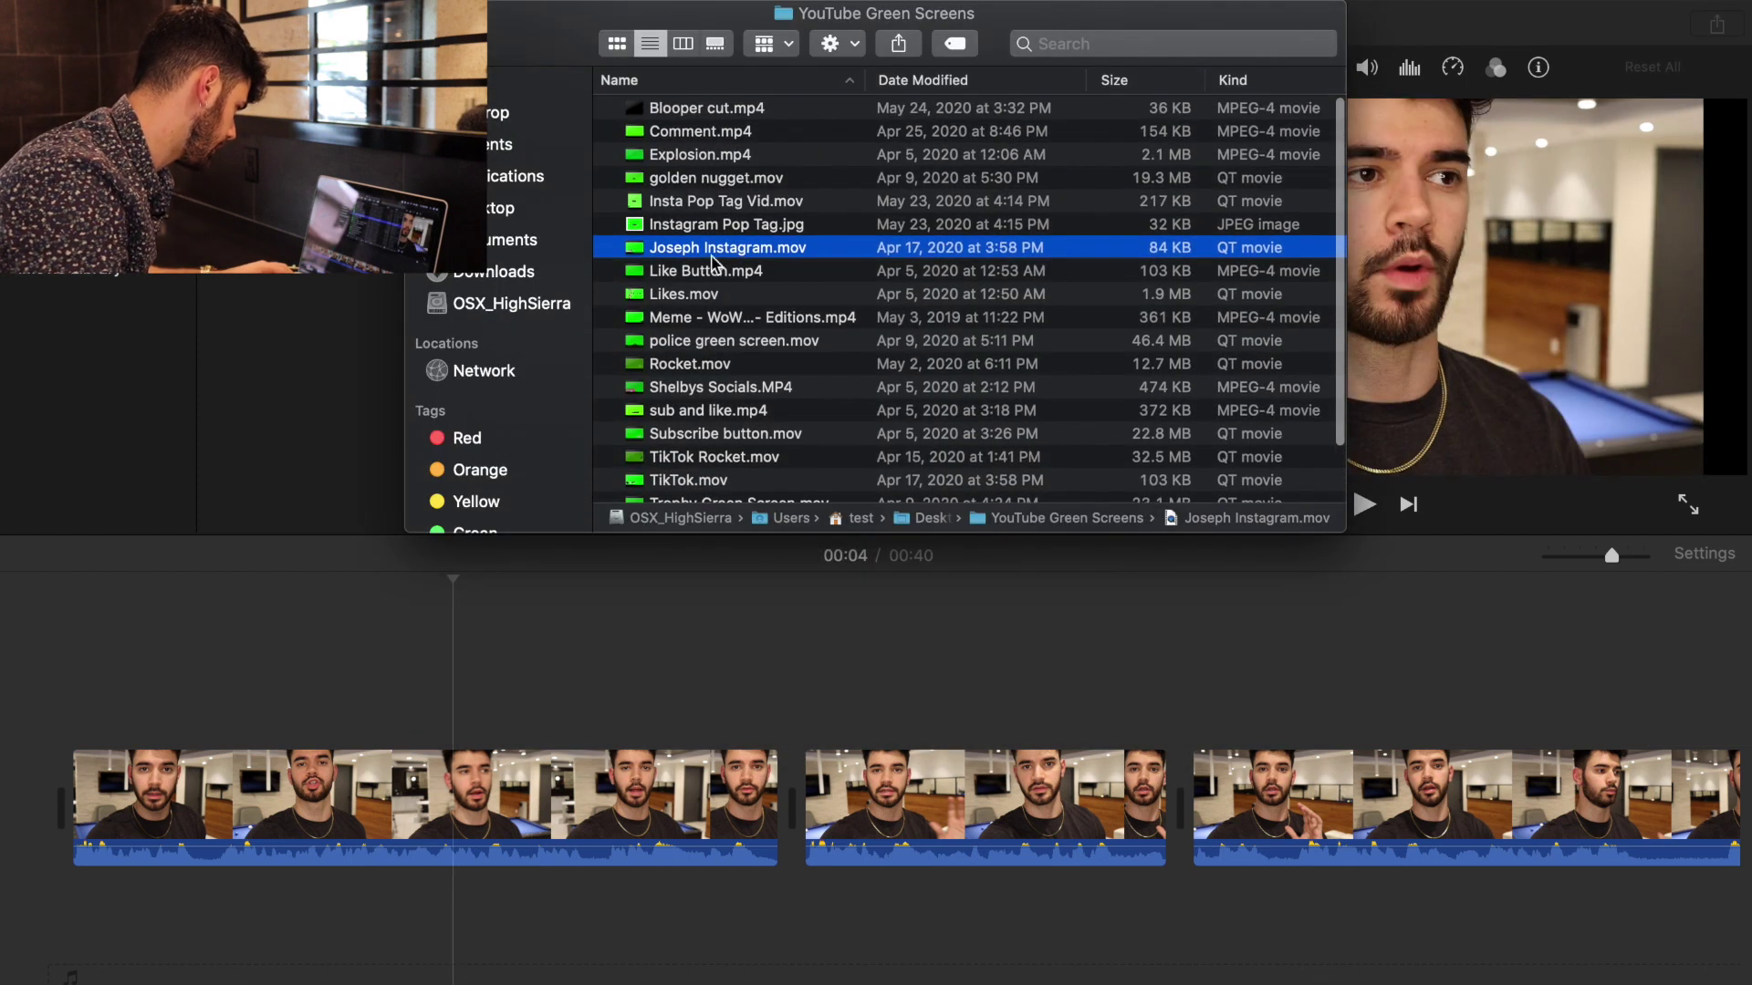
drag(702, 247, 319, 652)
click(306, 643)
Set the new tag clip to Green/Blue Screen and stretch its clean-up area's top-right corner outward.
click(479, 638)
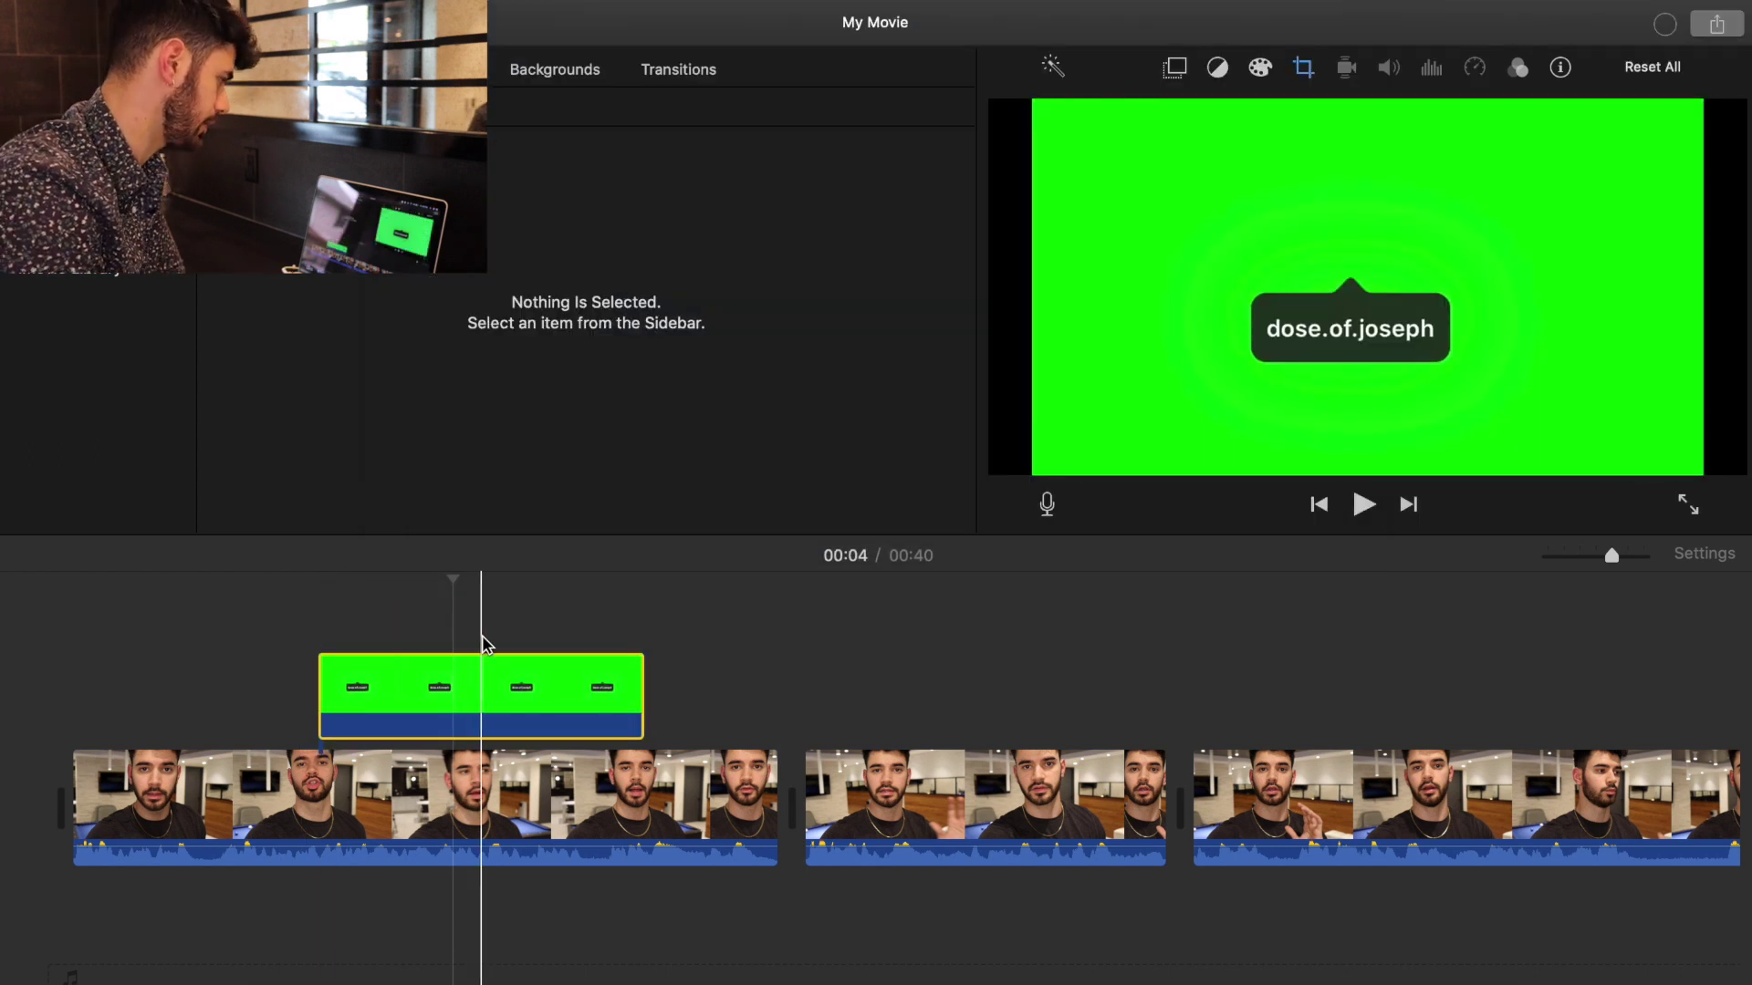
click(1175, 66)
click(1084, 112)
click(1083, 159)
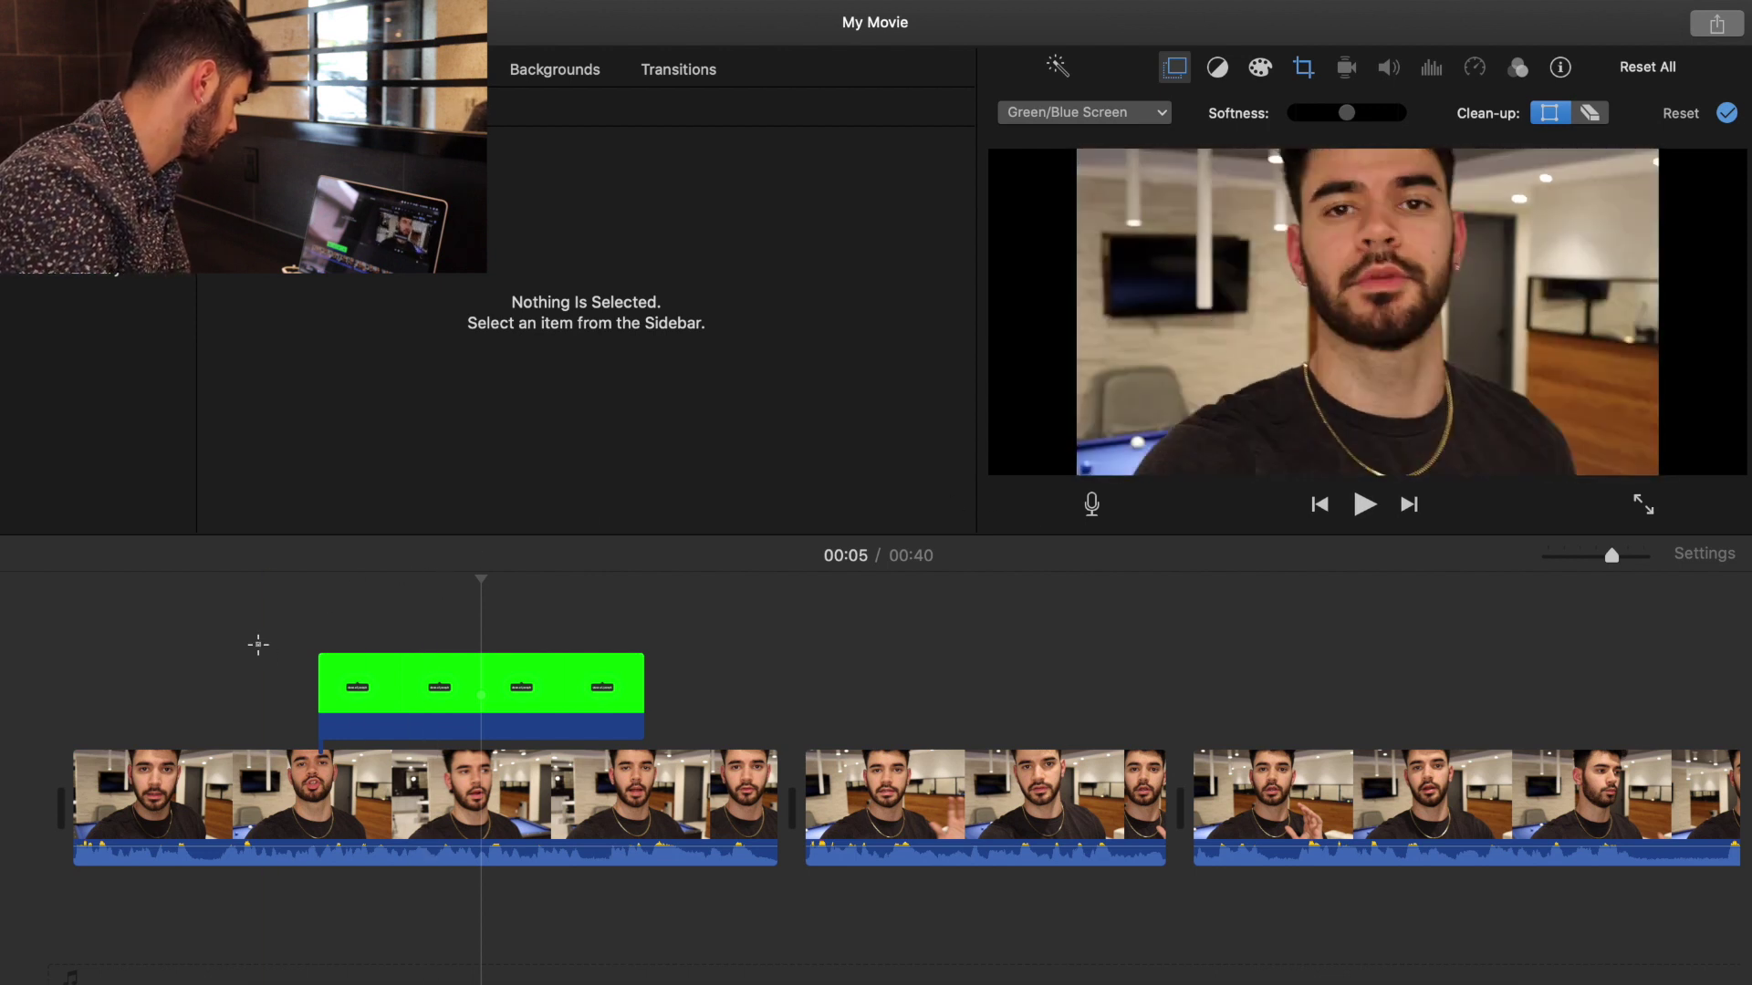
click(354, 617)
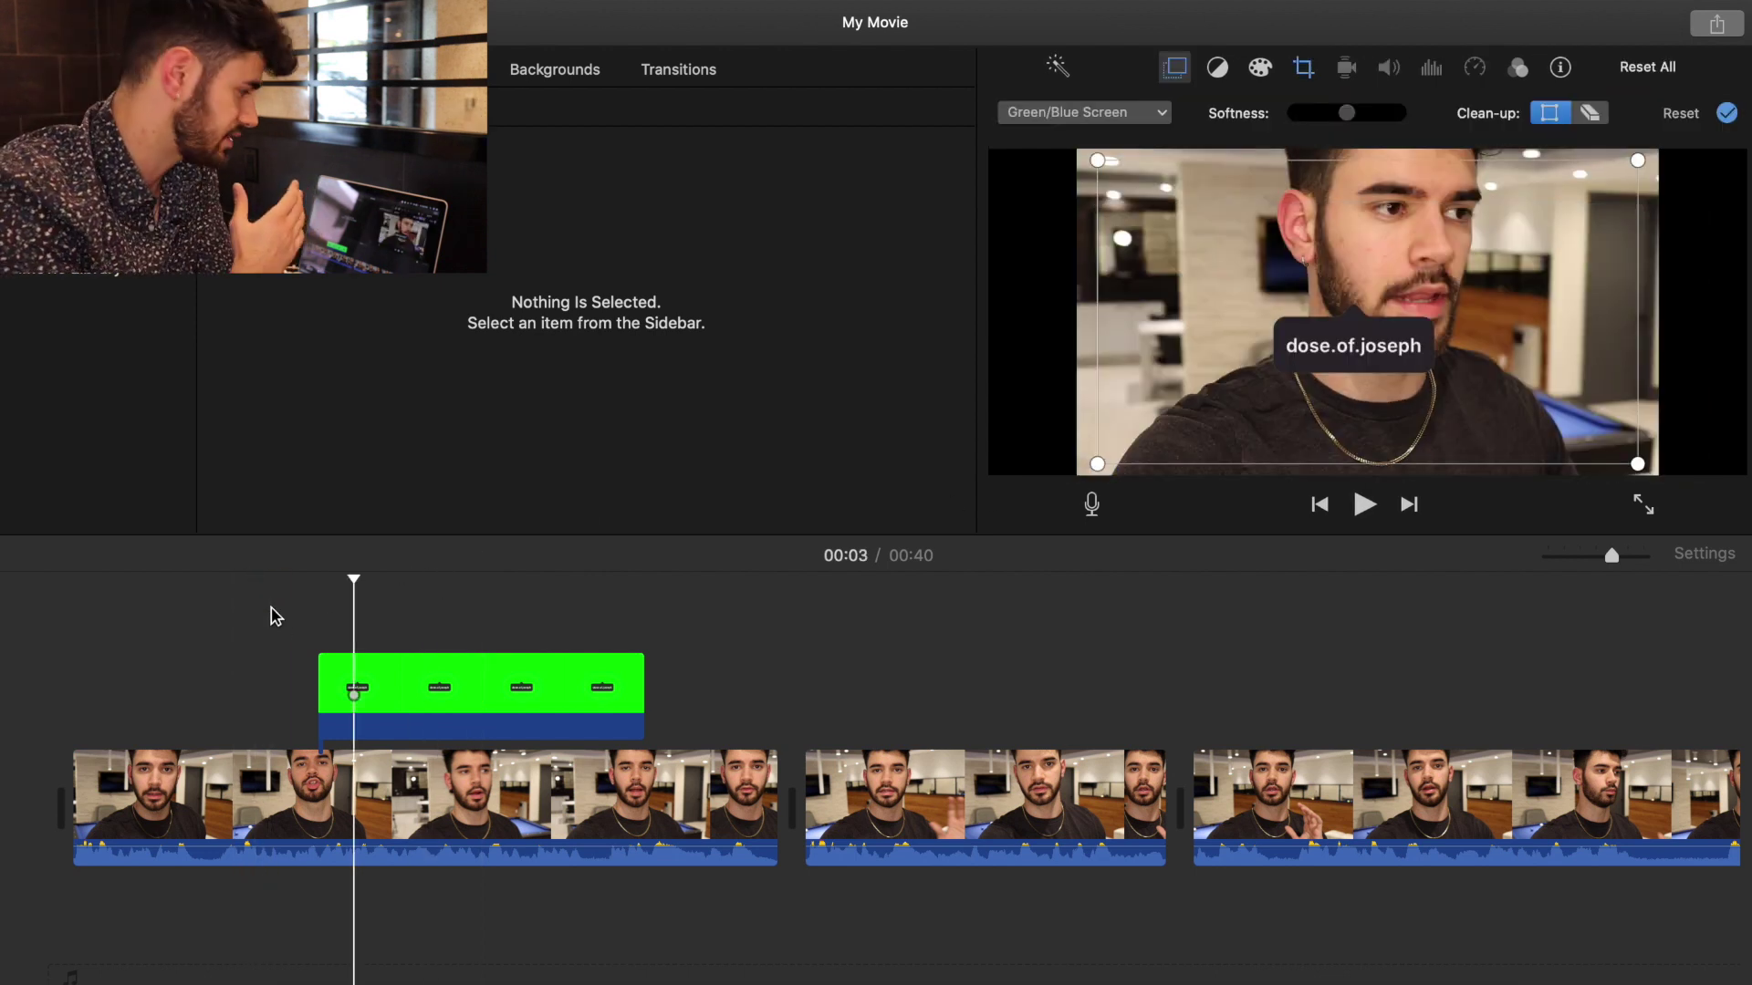
mouse_move(1638, 161)
mouse_down()
mouse_move(1656, 157)
mouse_move(1478, 282)
mouse_move(1384, 387)
mouse_move(1633, 173)
mouse_move(1531, 295)
mouse_move(1639, 166)
mouse_up()
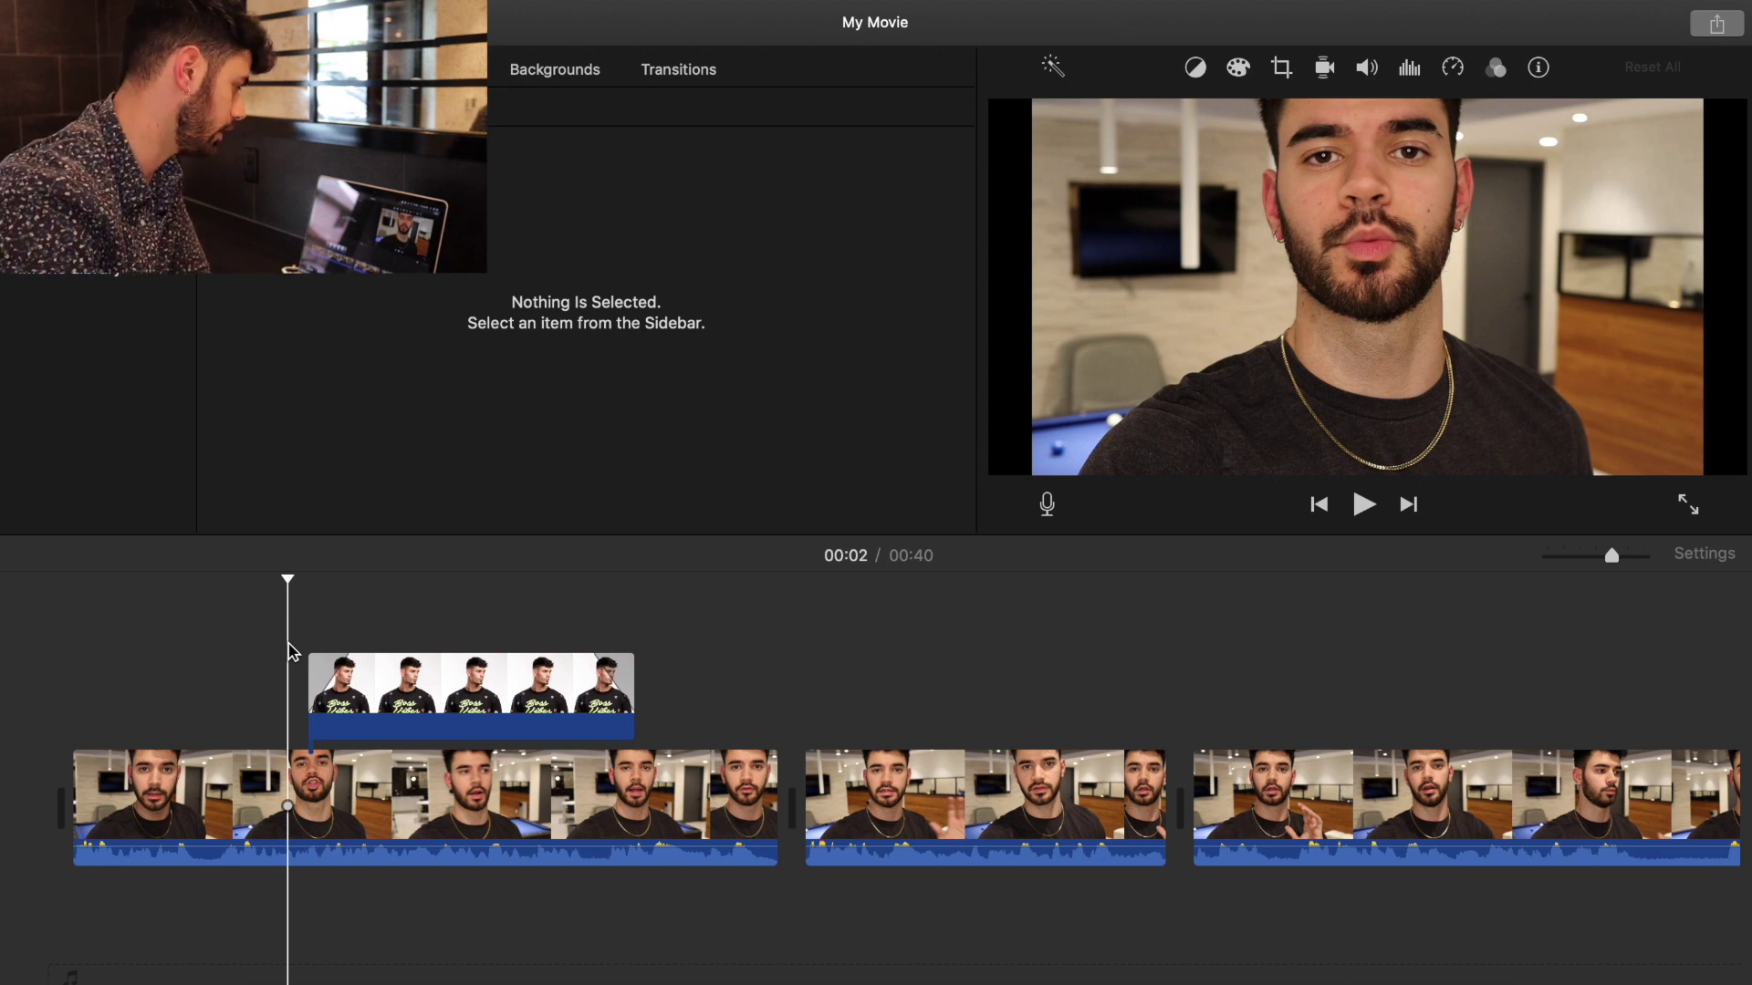
Test a crop and four quarter-turn rotations on the white-background overlay, ending upright and uncropped.
key(space)
key(space)
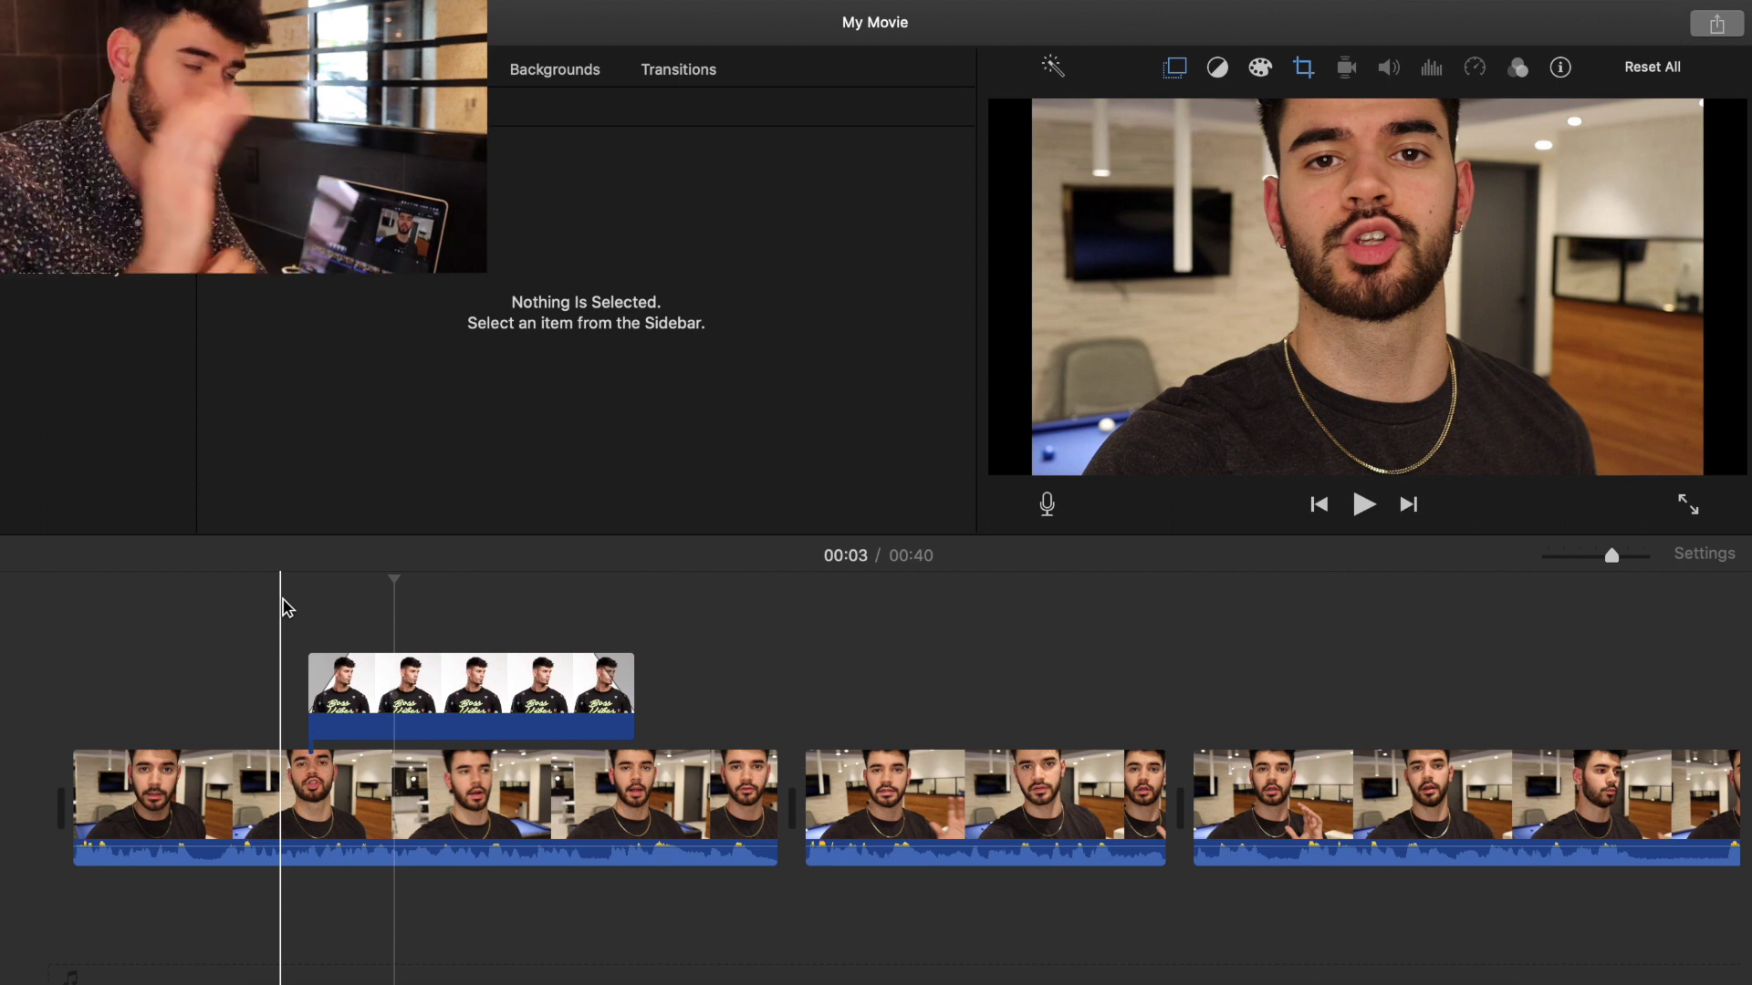
click(410, 694)
mouse_move(1192, 160)
mouse_down()
mouse_move(1260, 176)
mouse_move(1190, 156)
mouse_up()
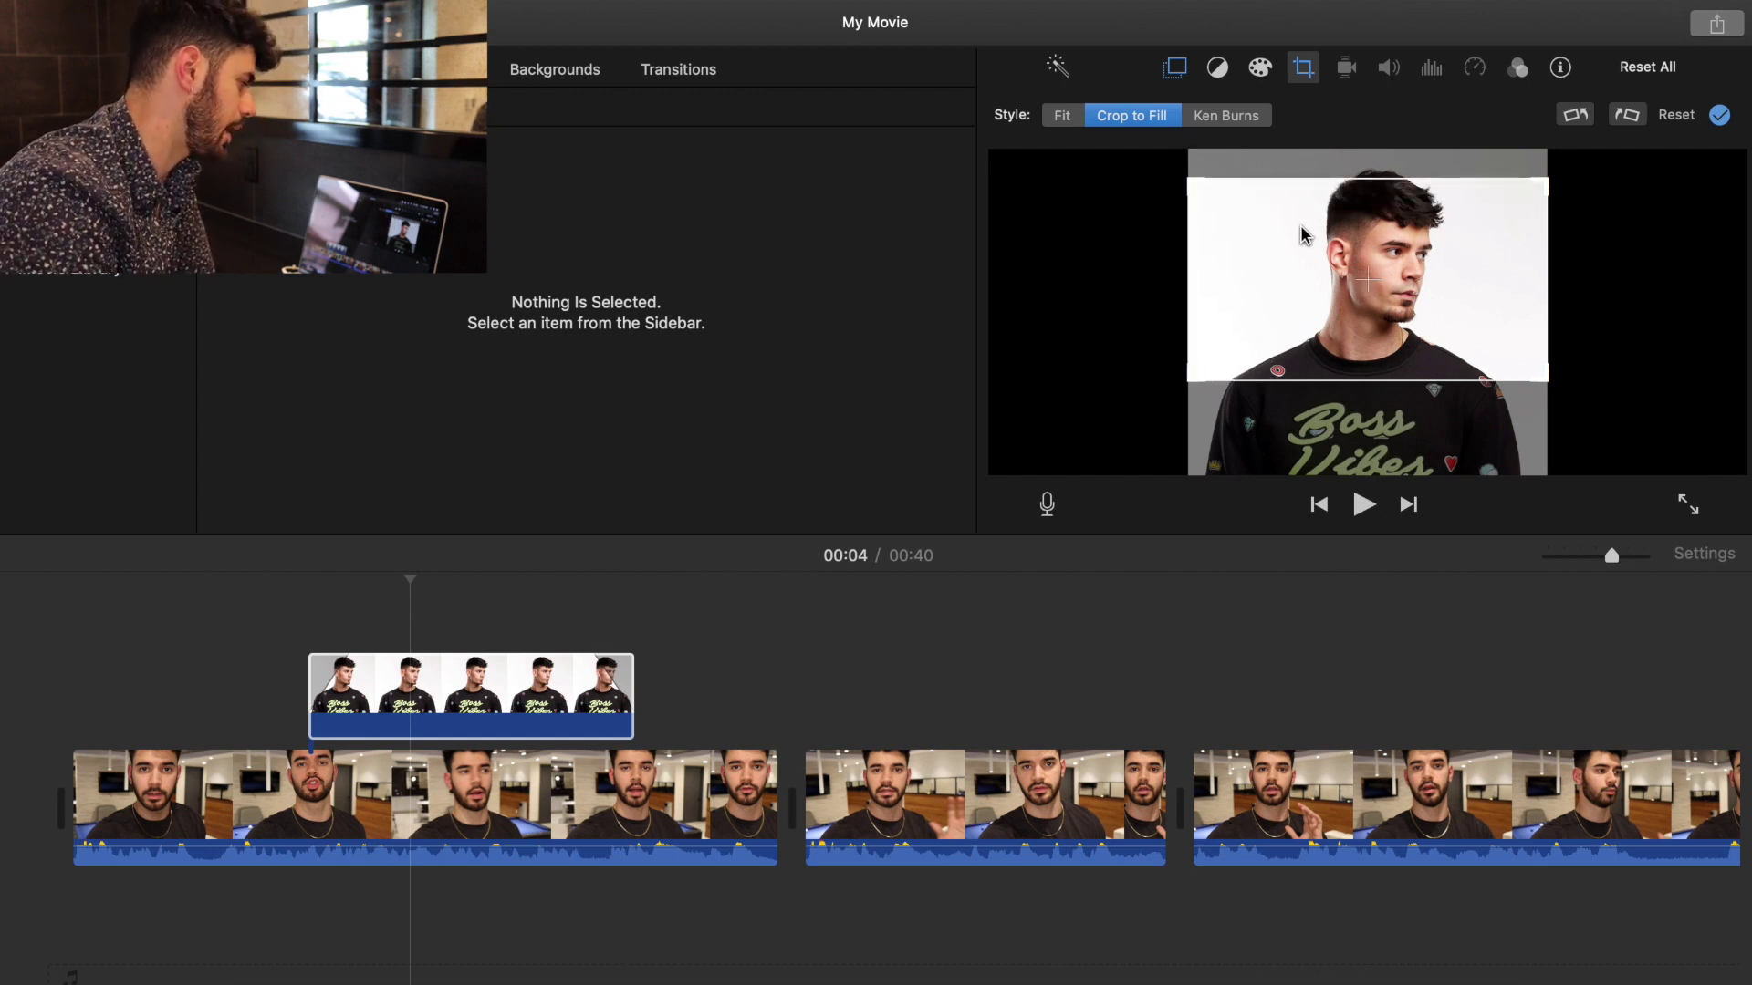
click(1629, 117)
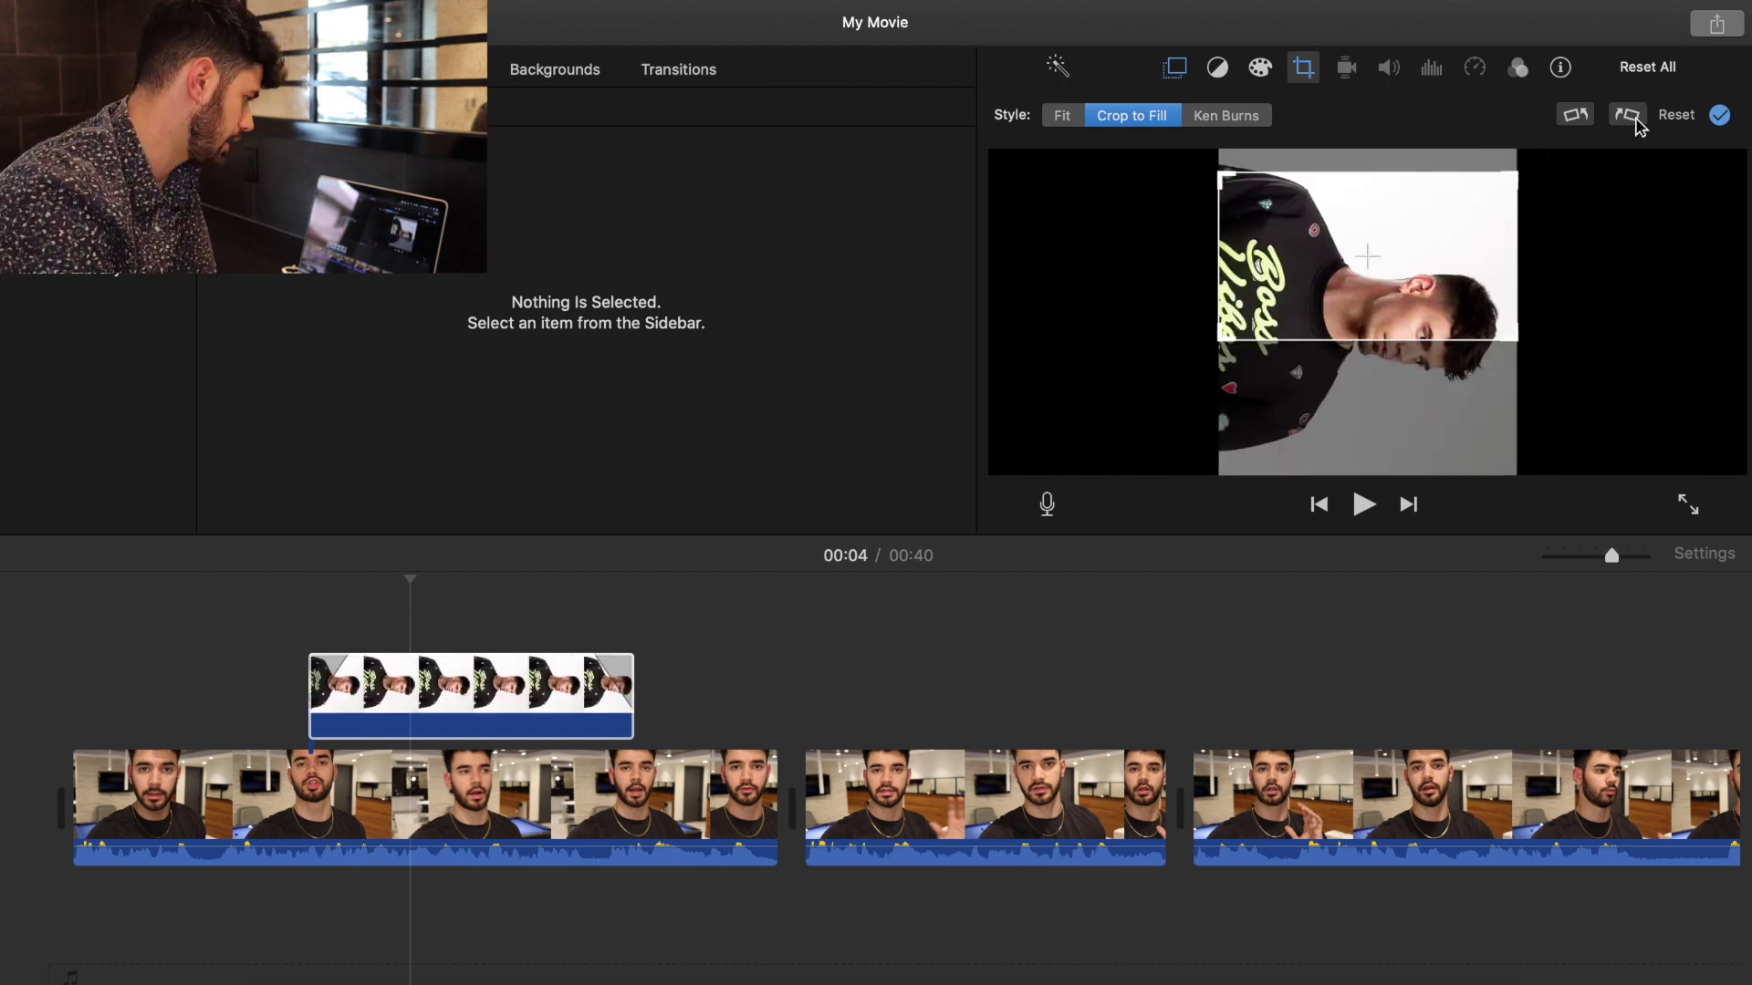
click(1630, 117)
click(1630, 117)
click(1629, 116)
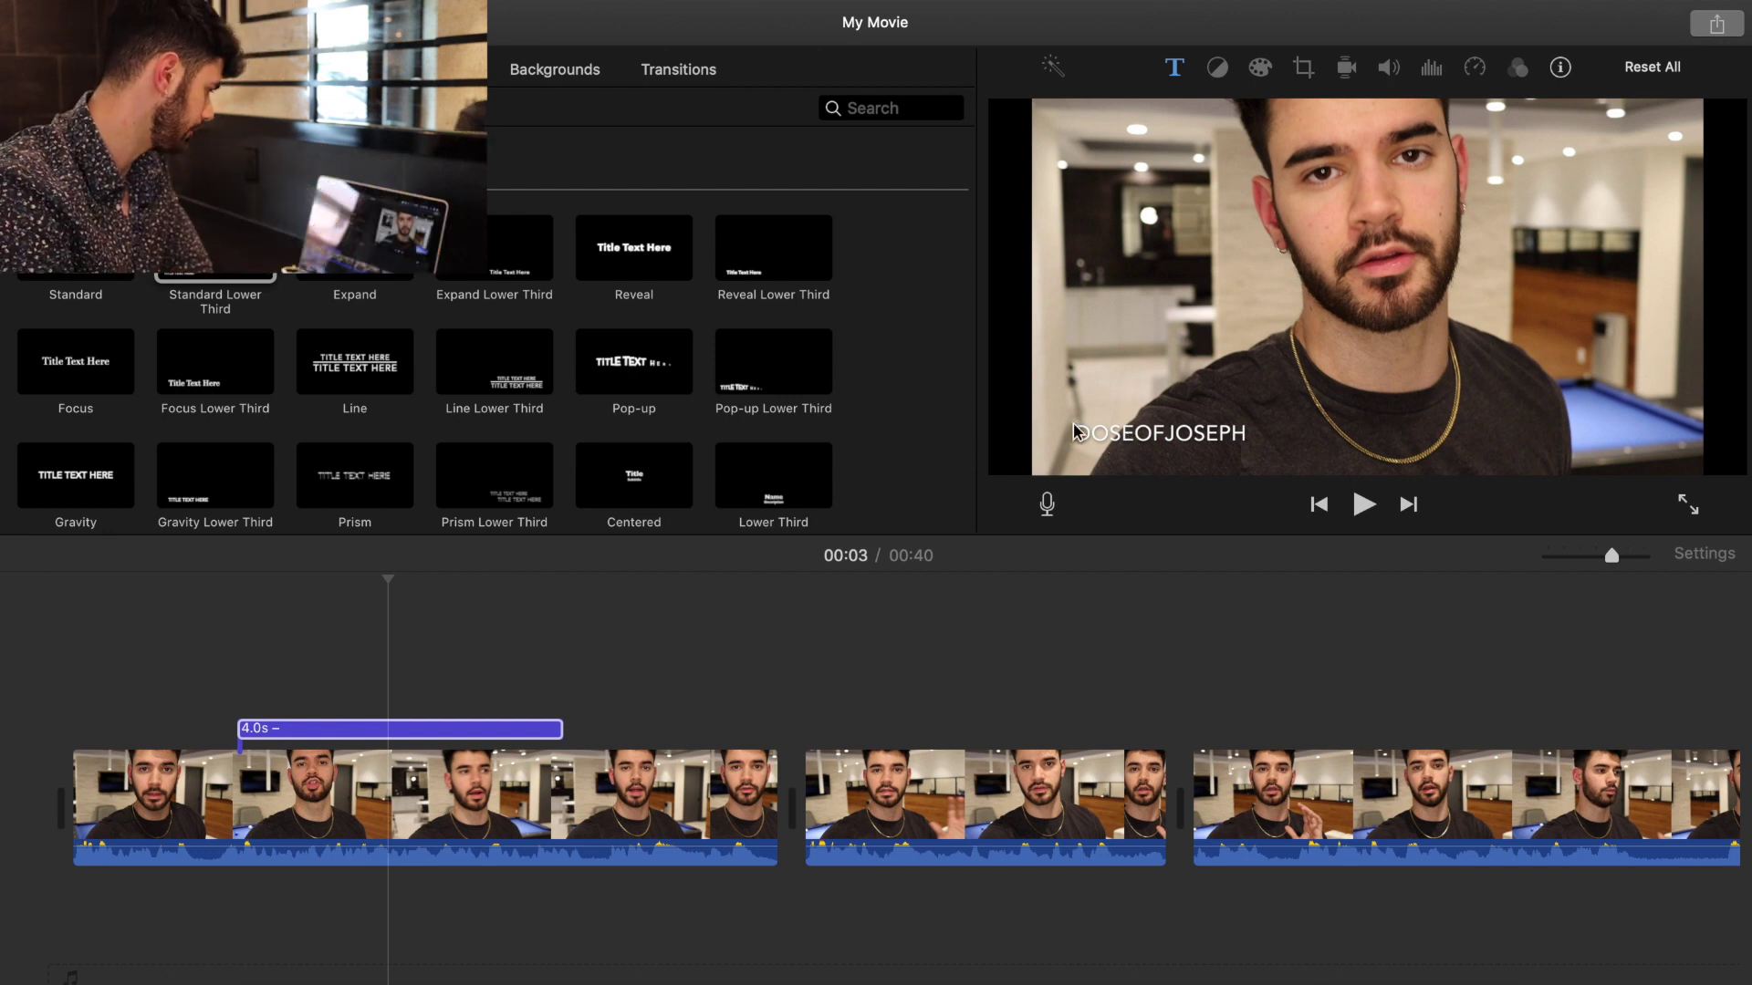
Add a second title and retype the two as the channel-name greeting and 'SUBSCRIBE TO MY CHANNEL'.
drag(215, 241, 584, 730)
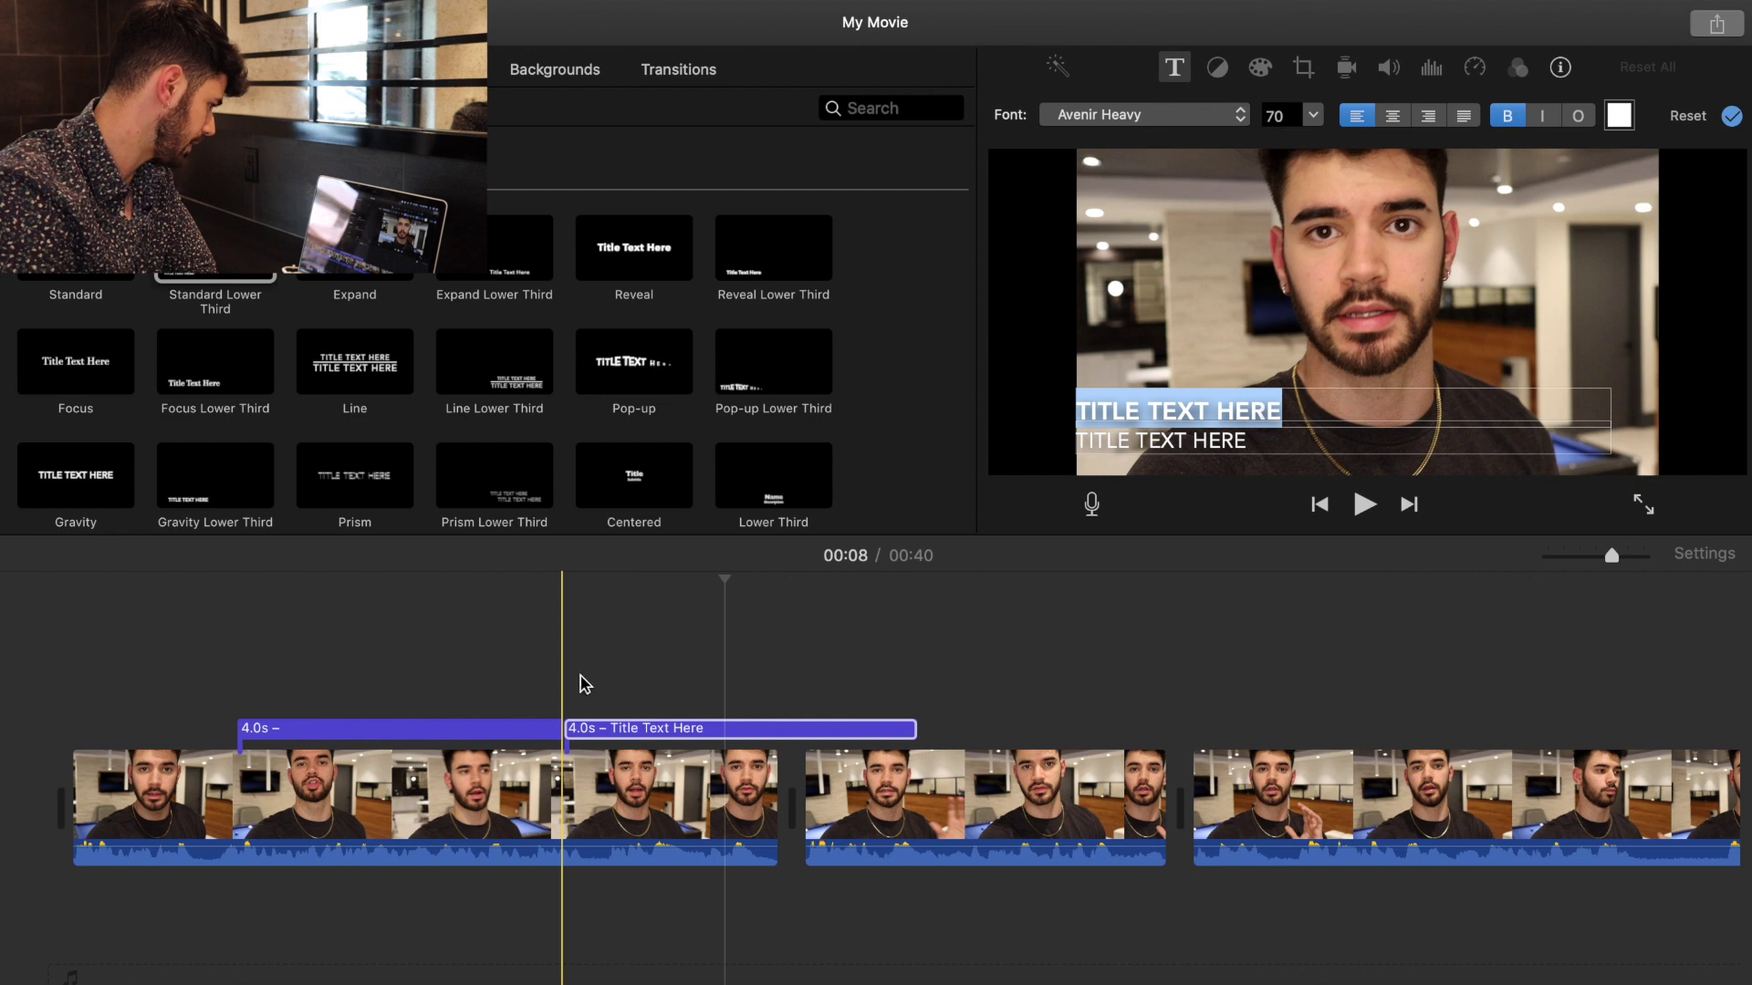
key(BackSpace)
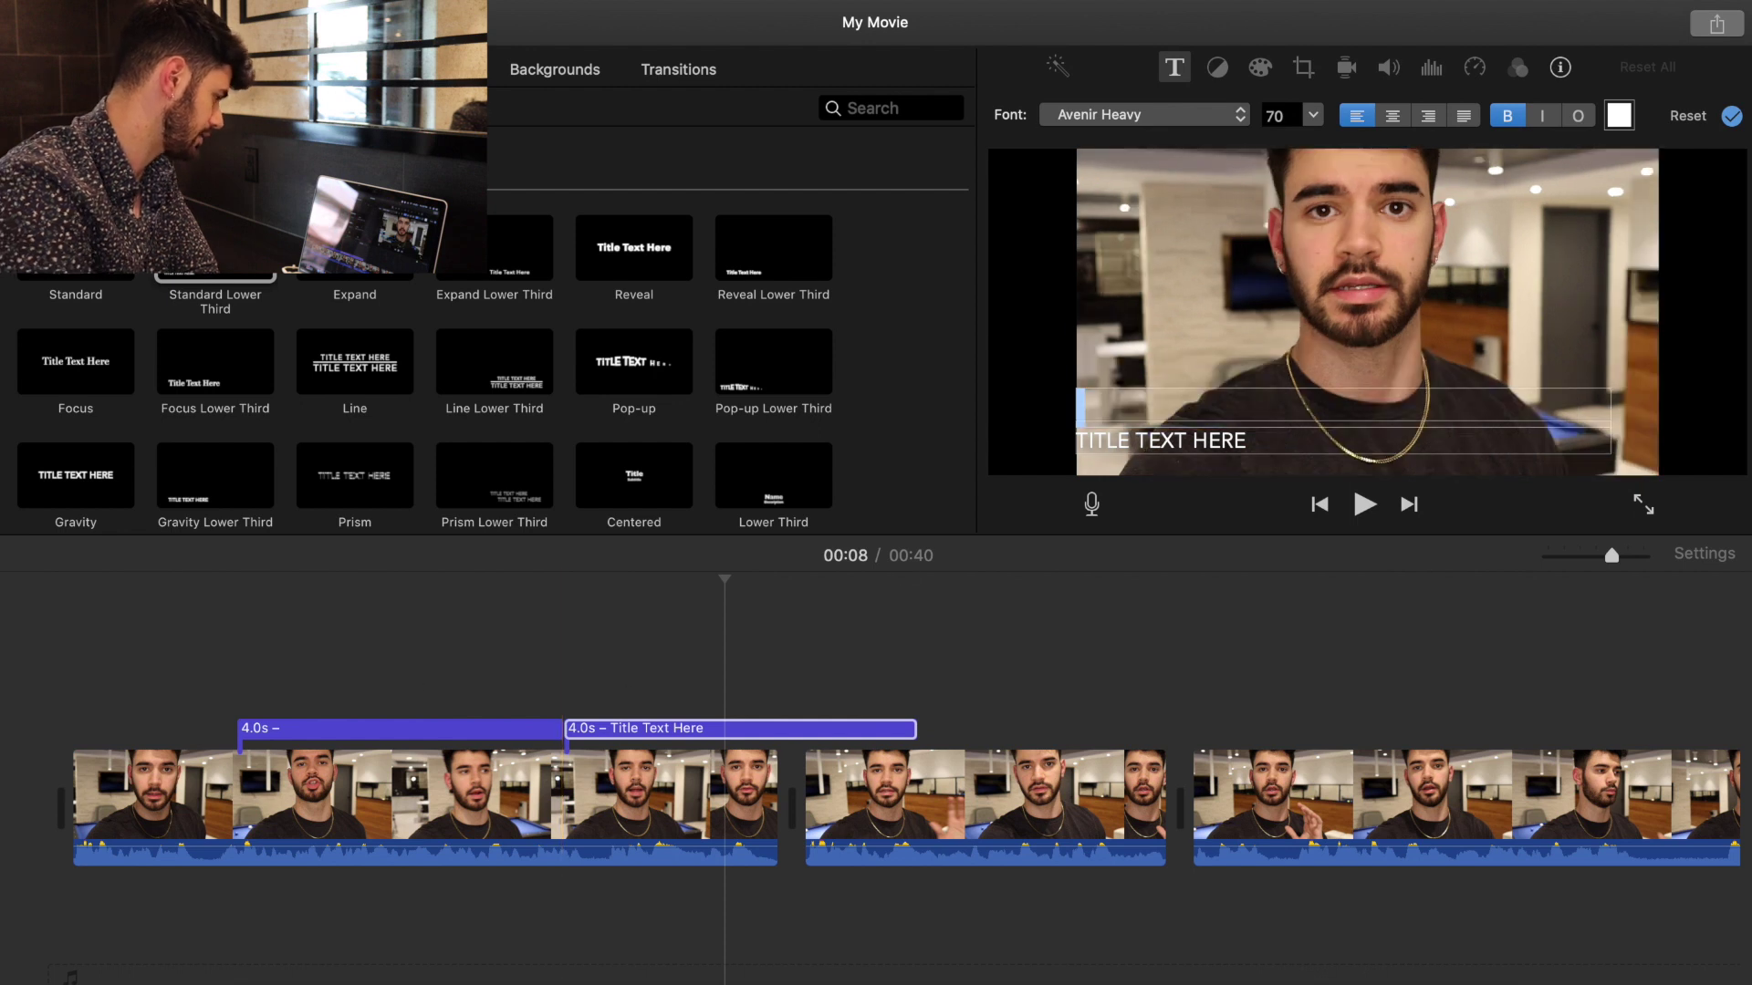
double_click(376, 730)
text(HEY W)
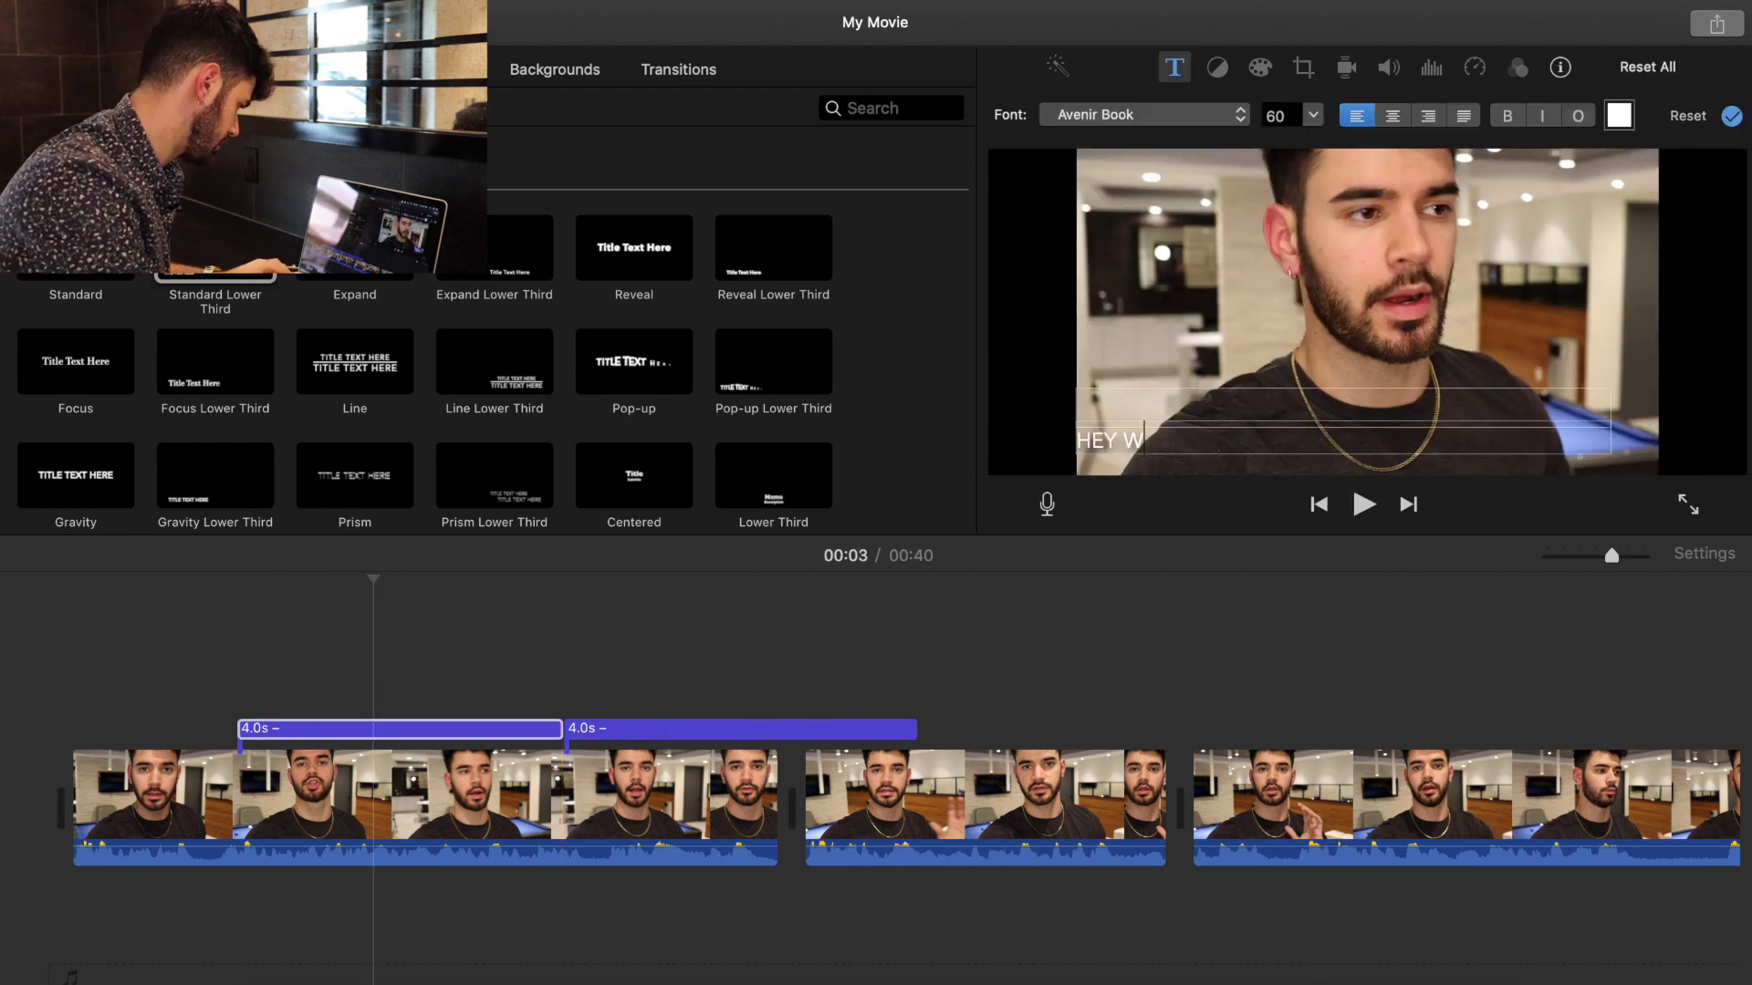
text(HATS UP ITS DOSEOFJOS)
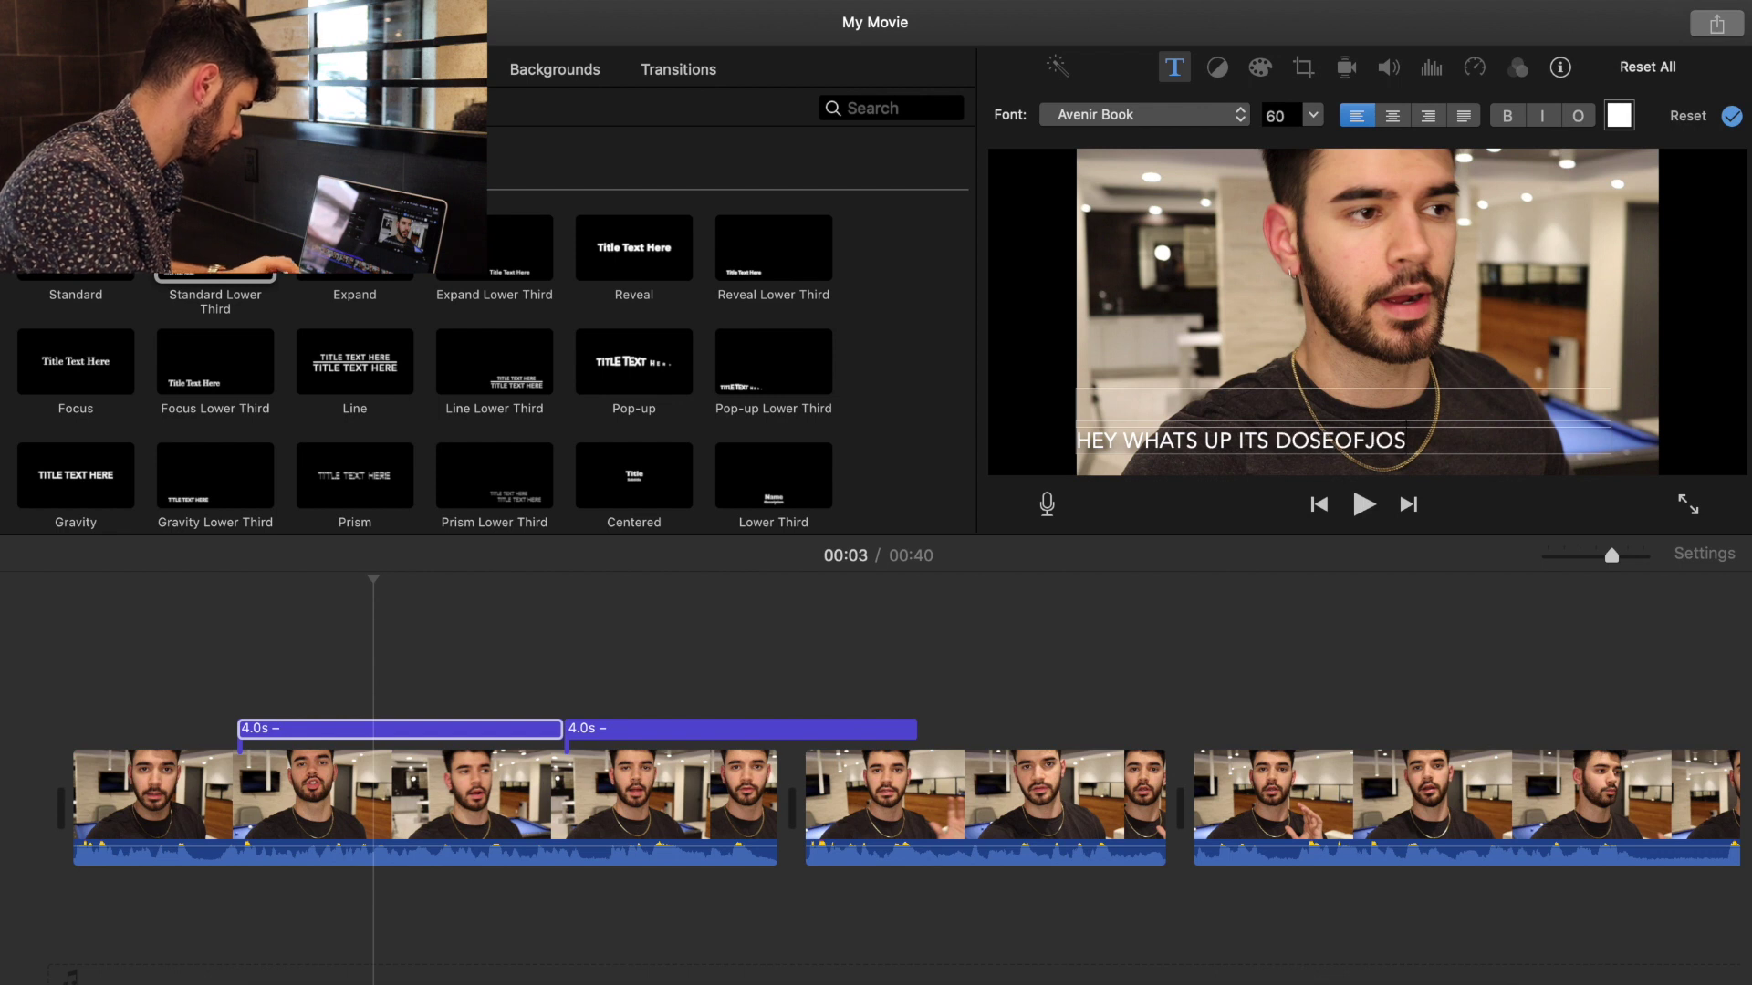
text(EPH)
double_click(663, 730)
text(SUBSCRIBE TO MY CHANNEL)
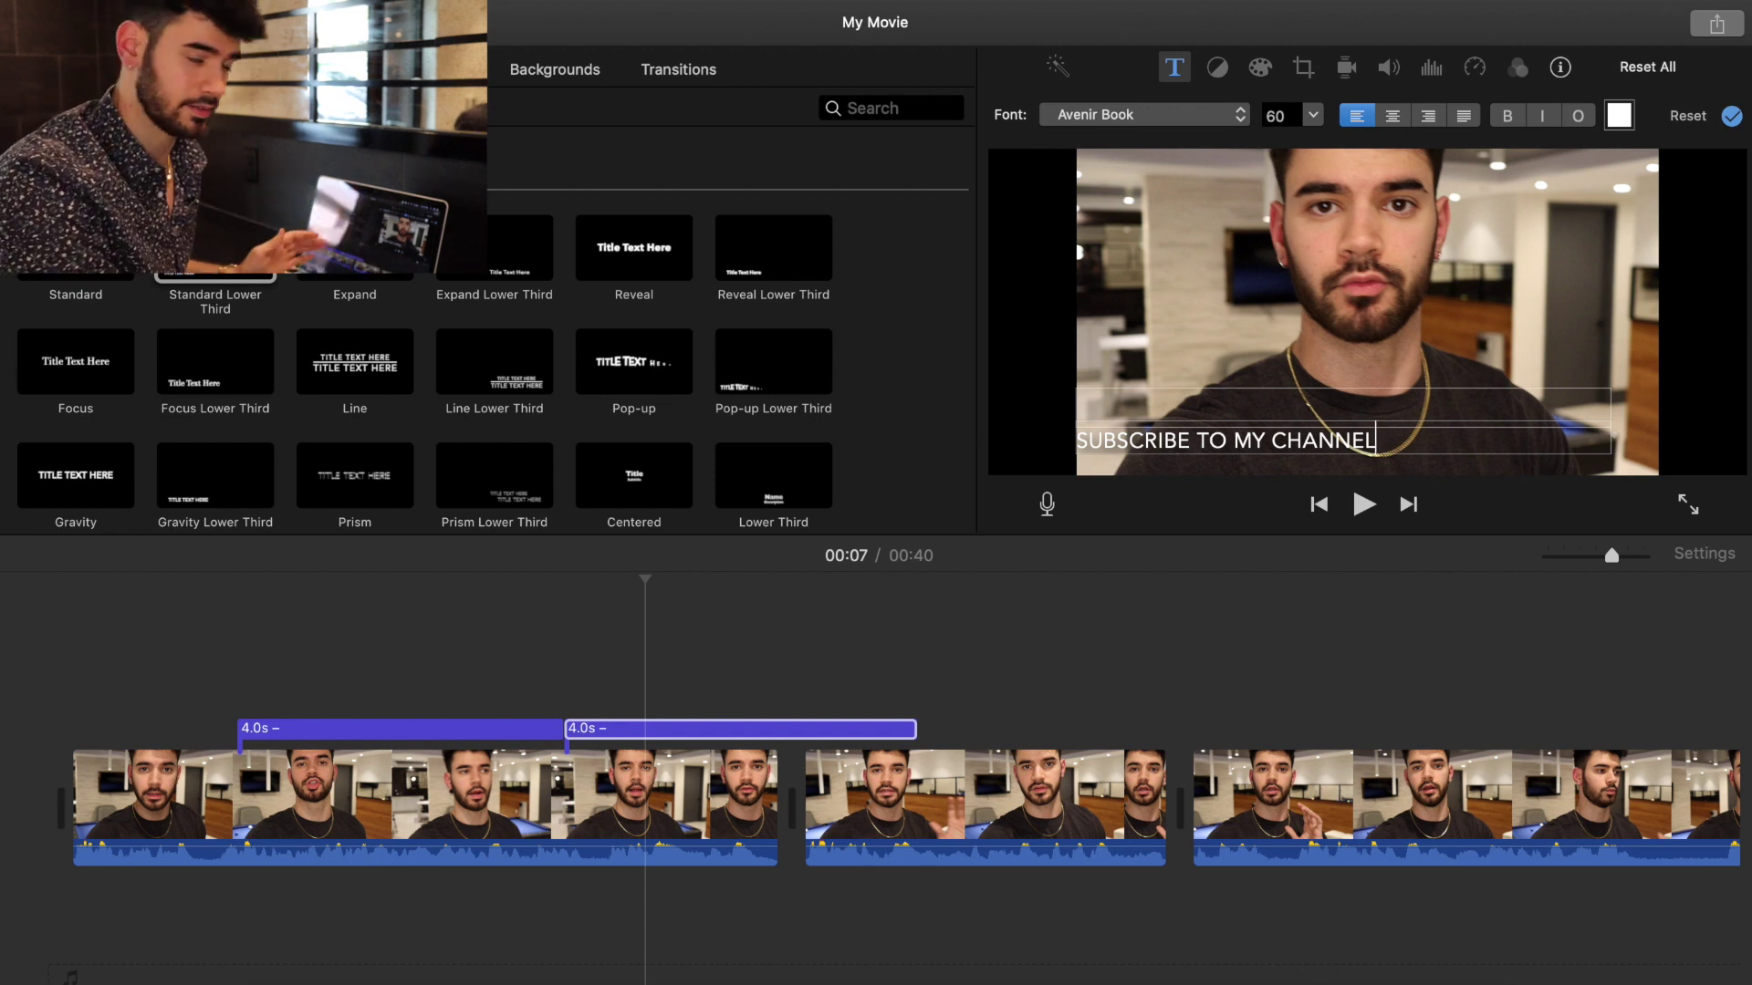
Preview the titles and slide the second title left so it abuts the first.
click(467, 644)
key(space)
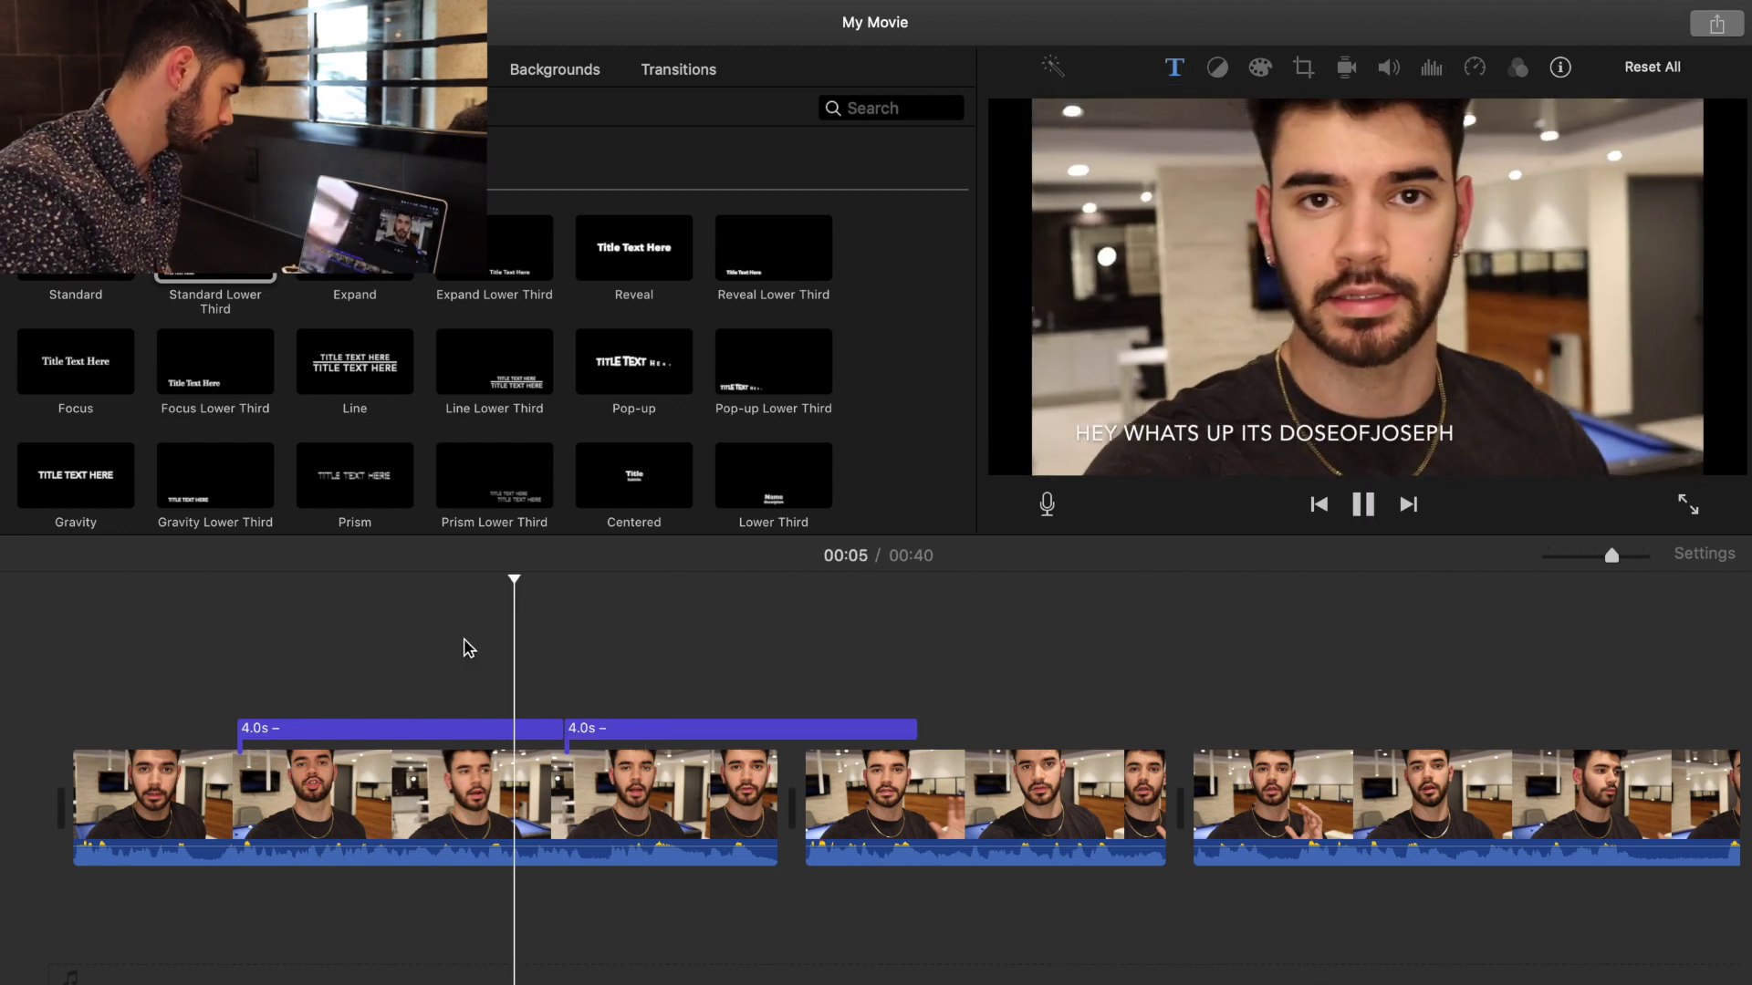
key(space)
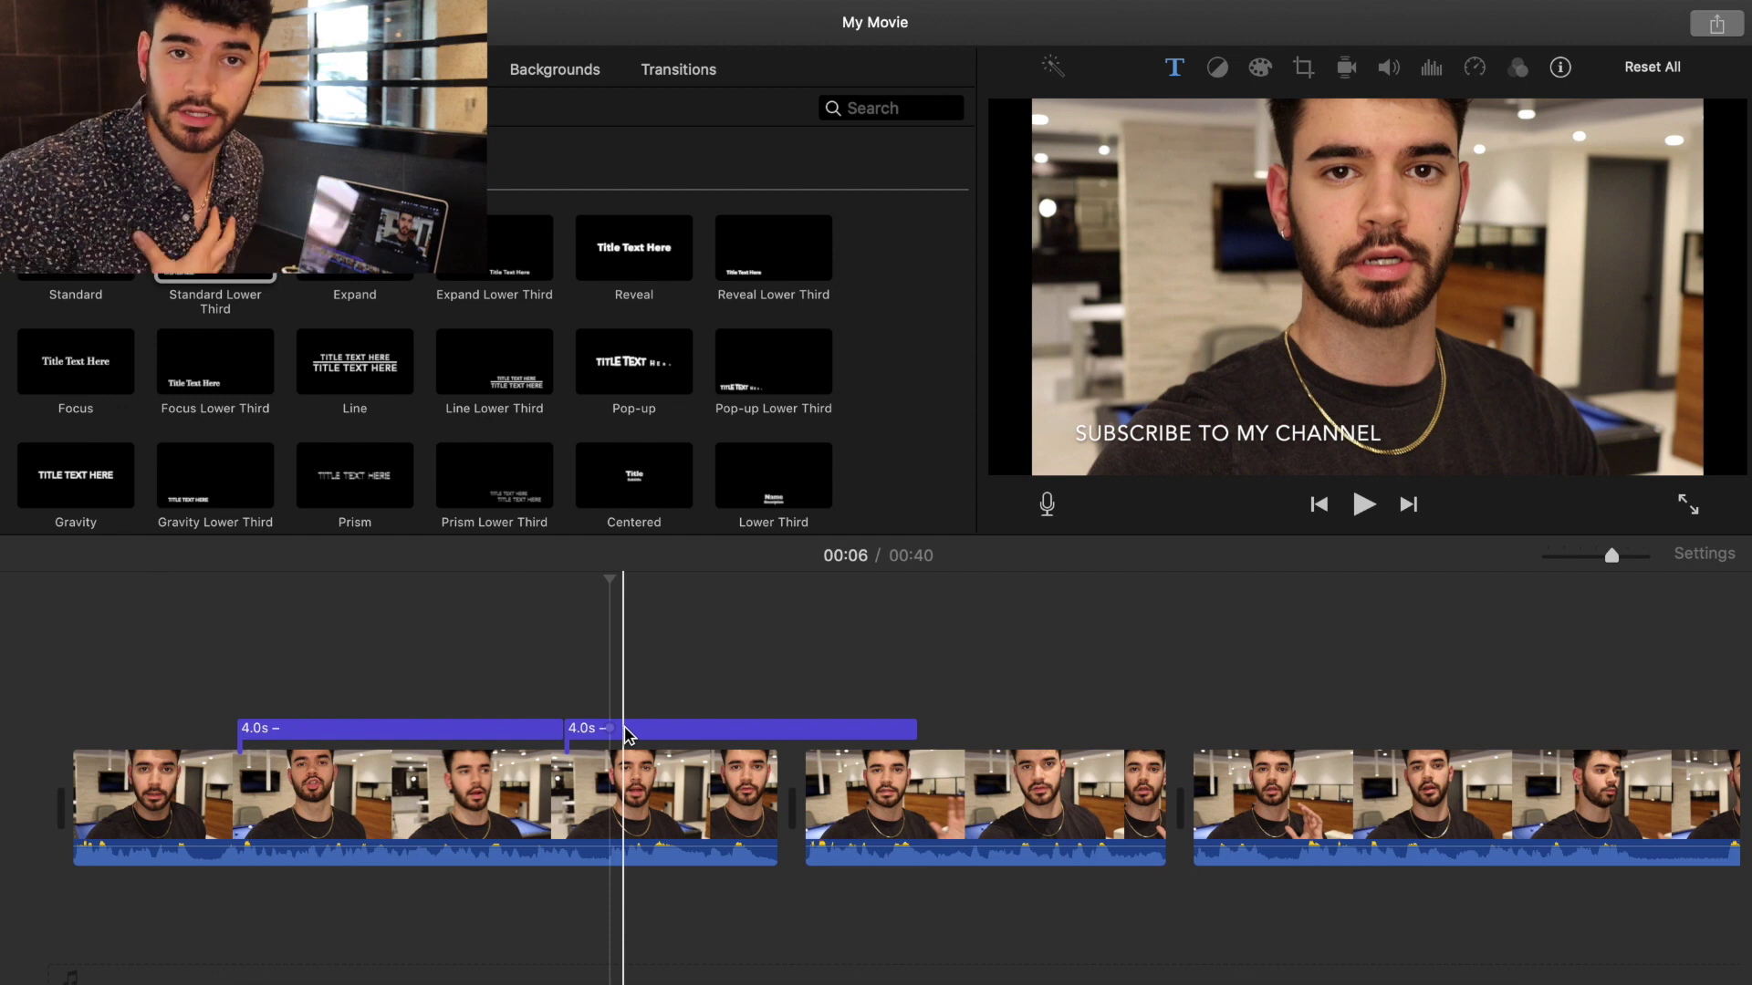
drag(626, 732, 720, 726)
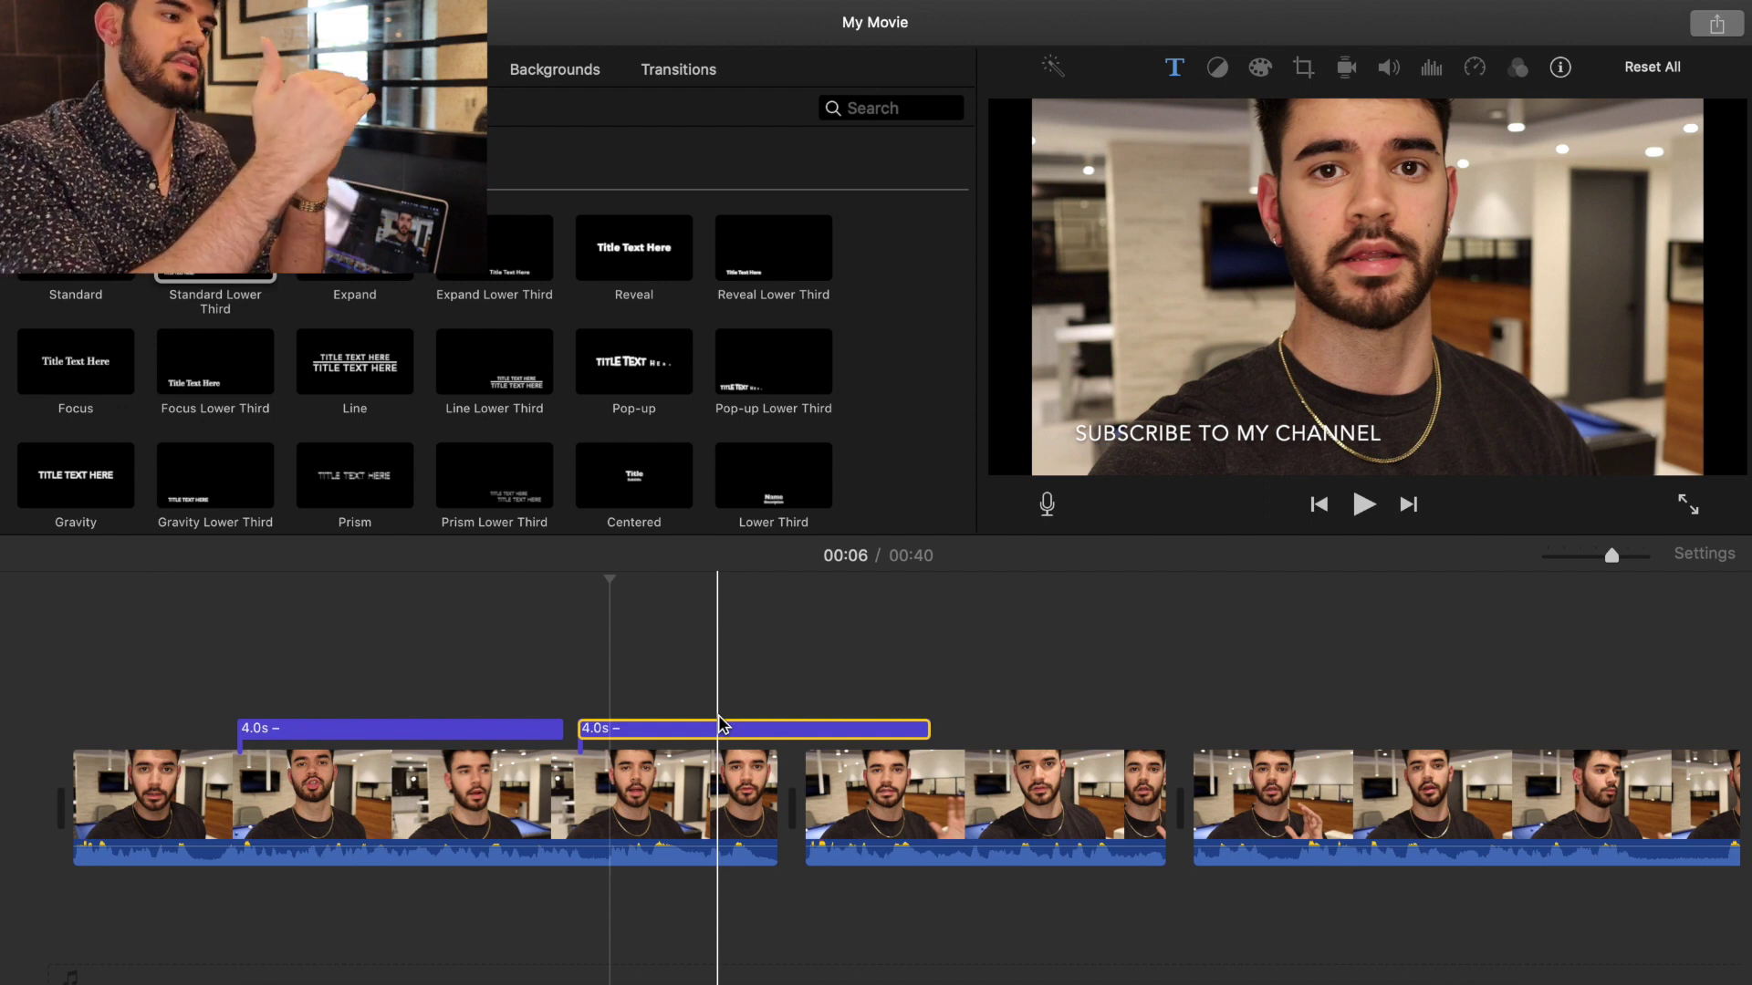
click(721, 725)
click(636, 730)
mouse_move(584, 721)
mouse_down()
mouse_move(488, 721)
mouse_move(630, 722)
mouse_move(568, 719)
mouse_up()
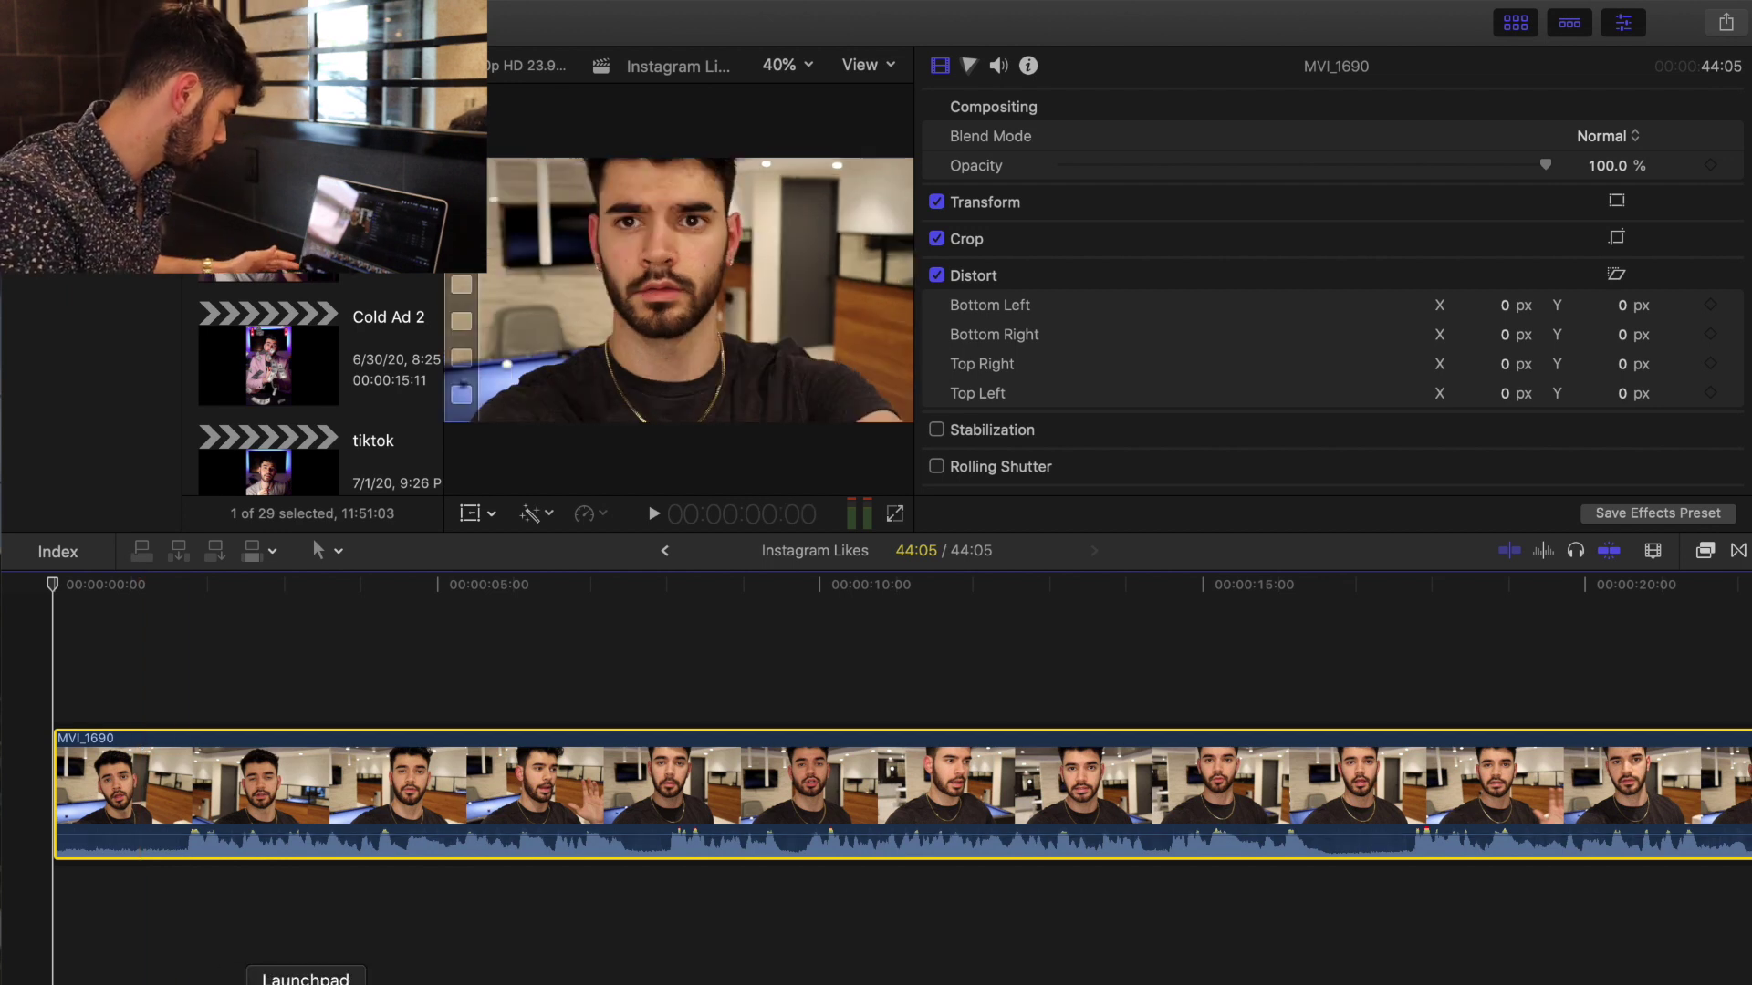
Bring the web browser to the front.
click(593, 982)
Load the Motion Array titles bookmark and filter the results to Final Cut Pro Templates.
click(1247, 111)
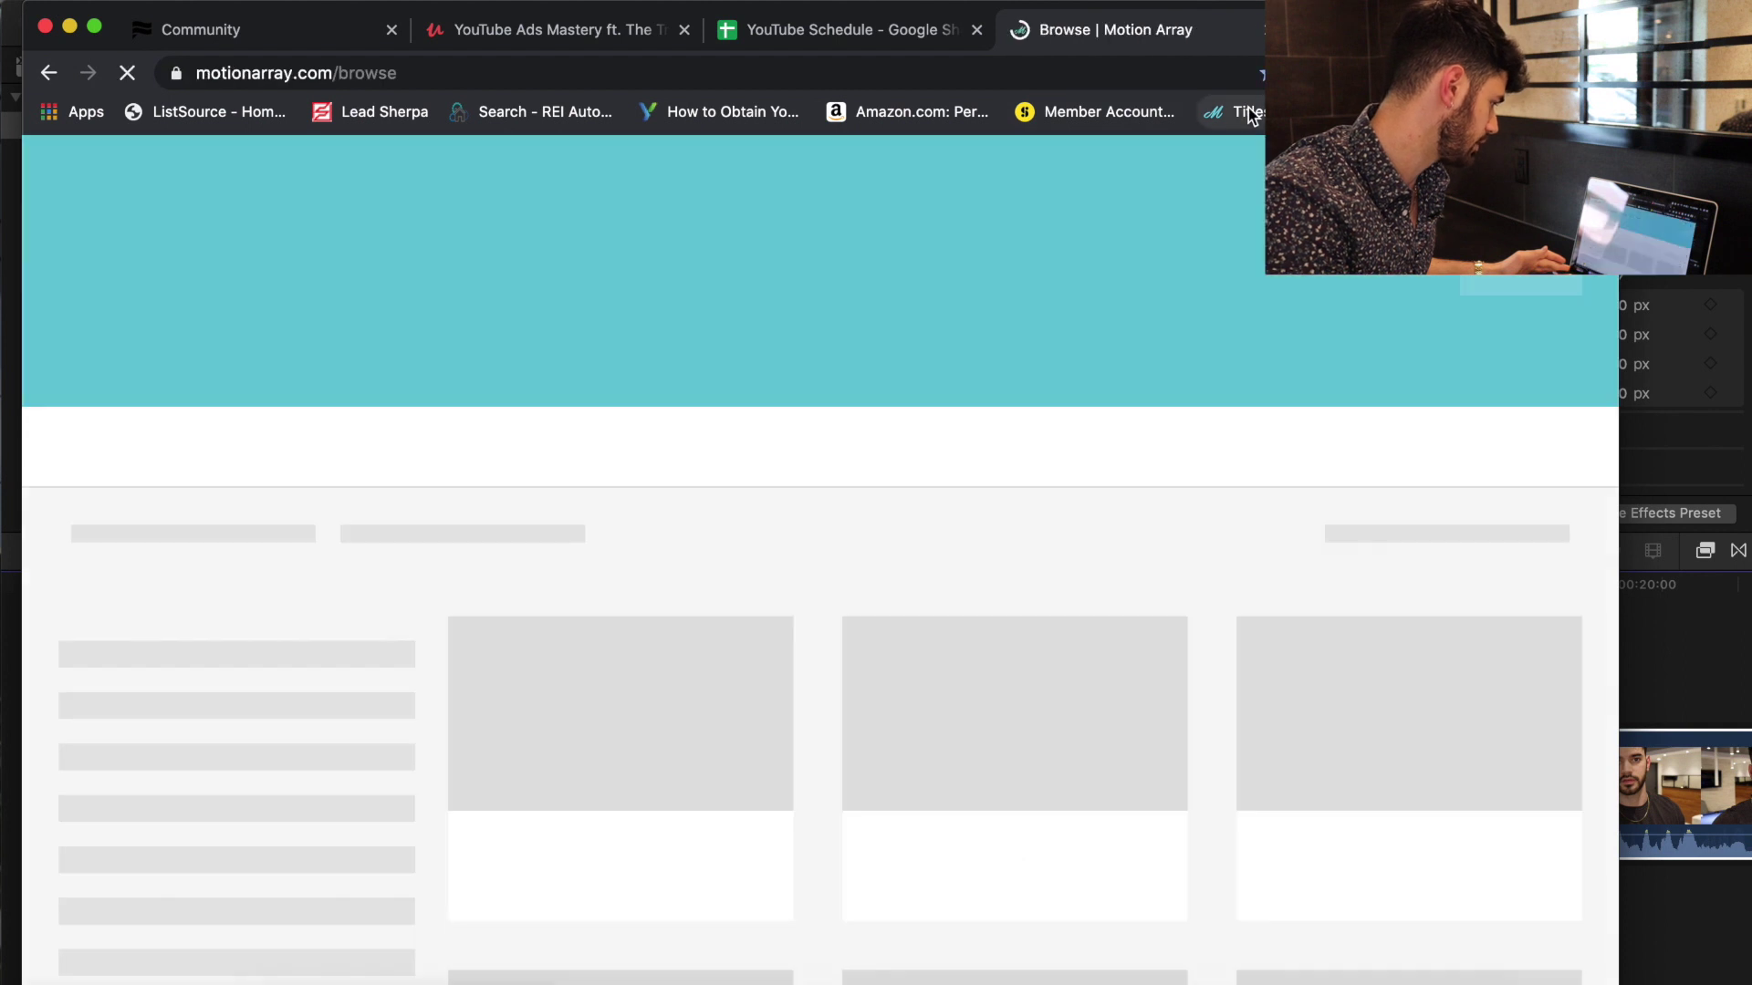
scroll(309, 704, down, 5)
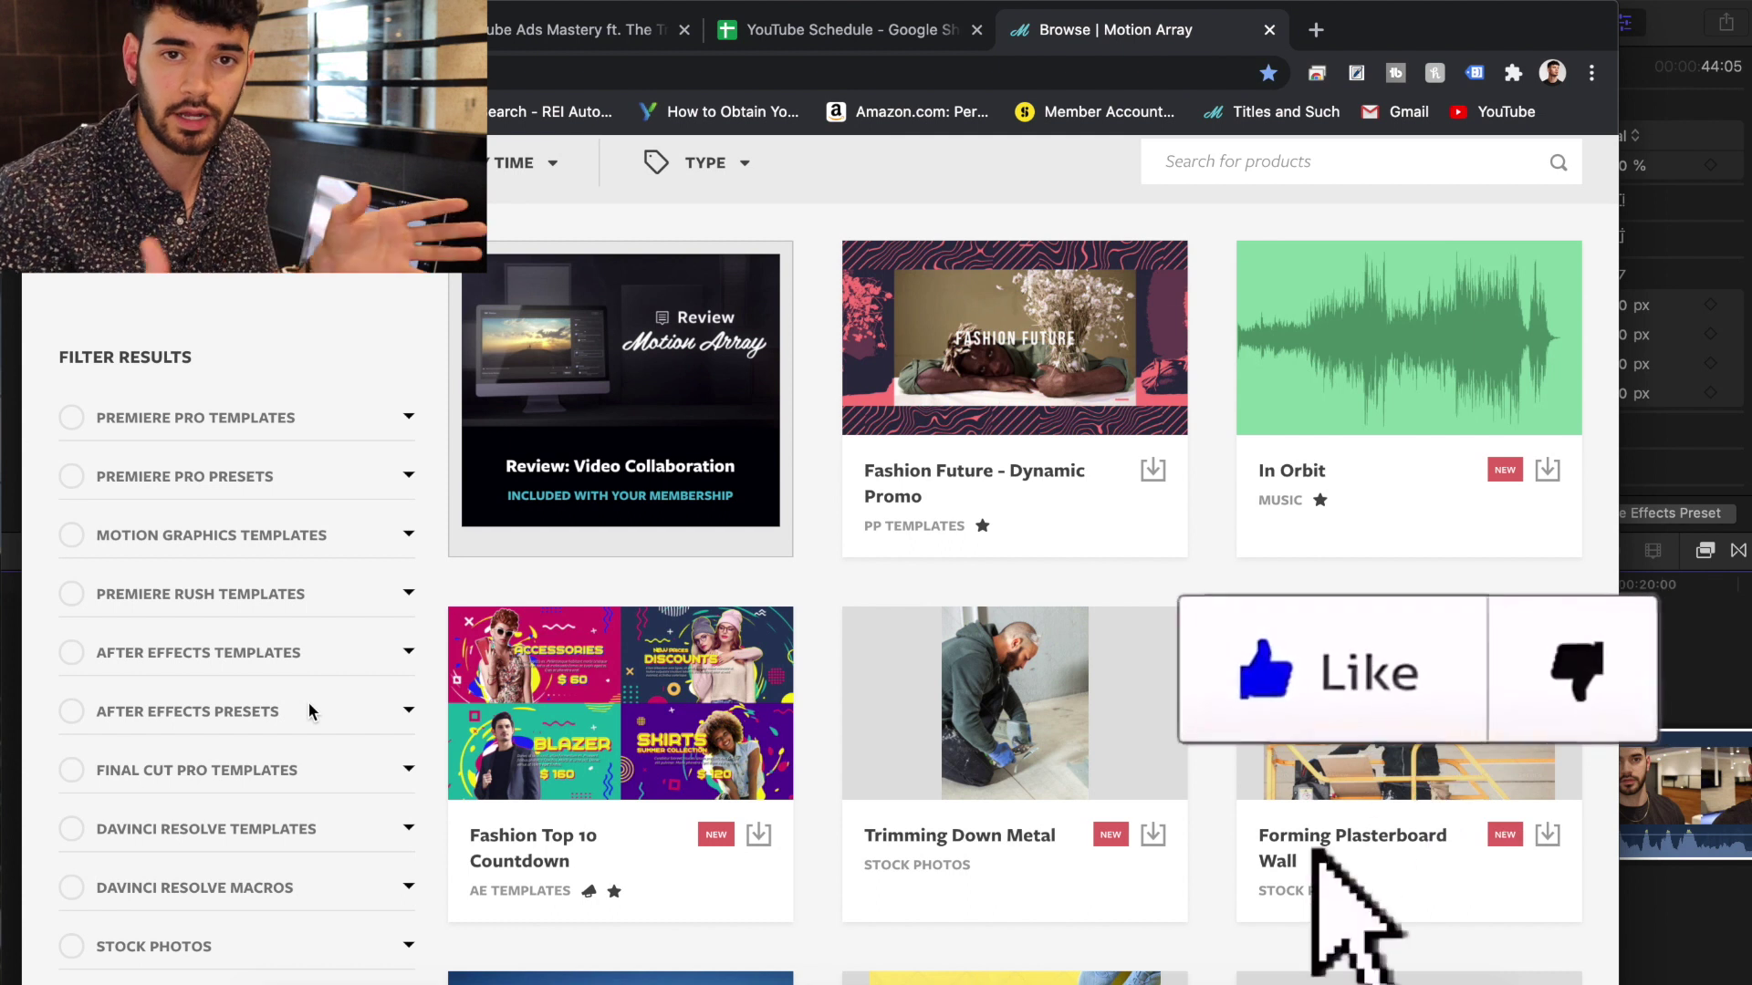
scroll(308, 703, down, 3)
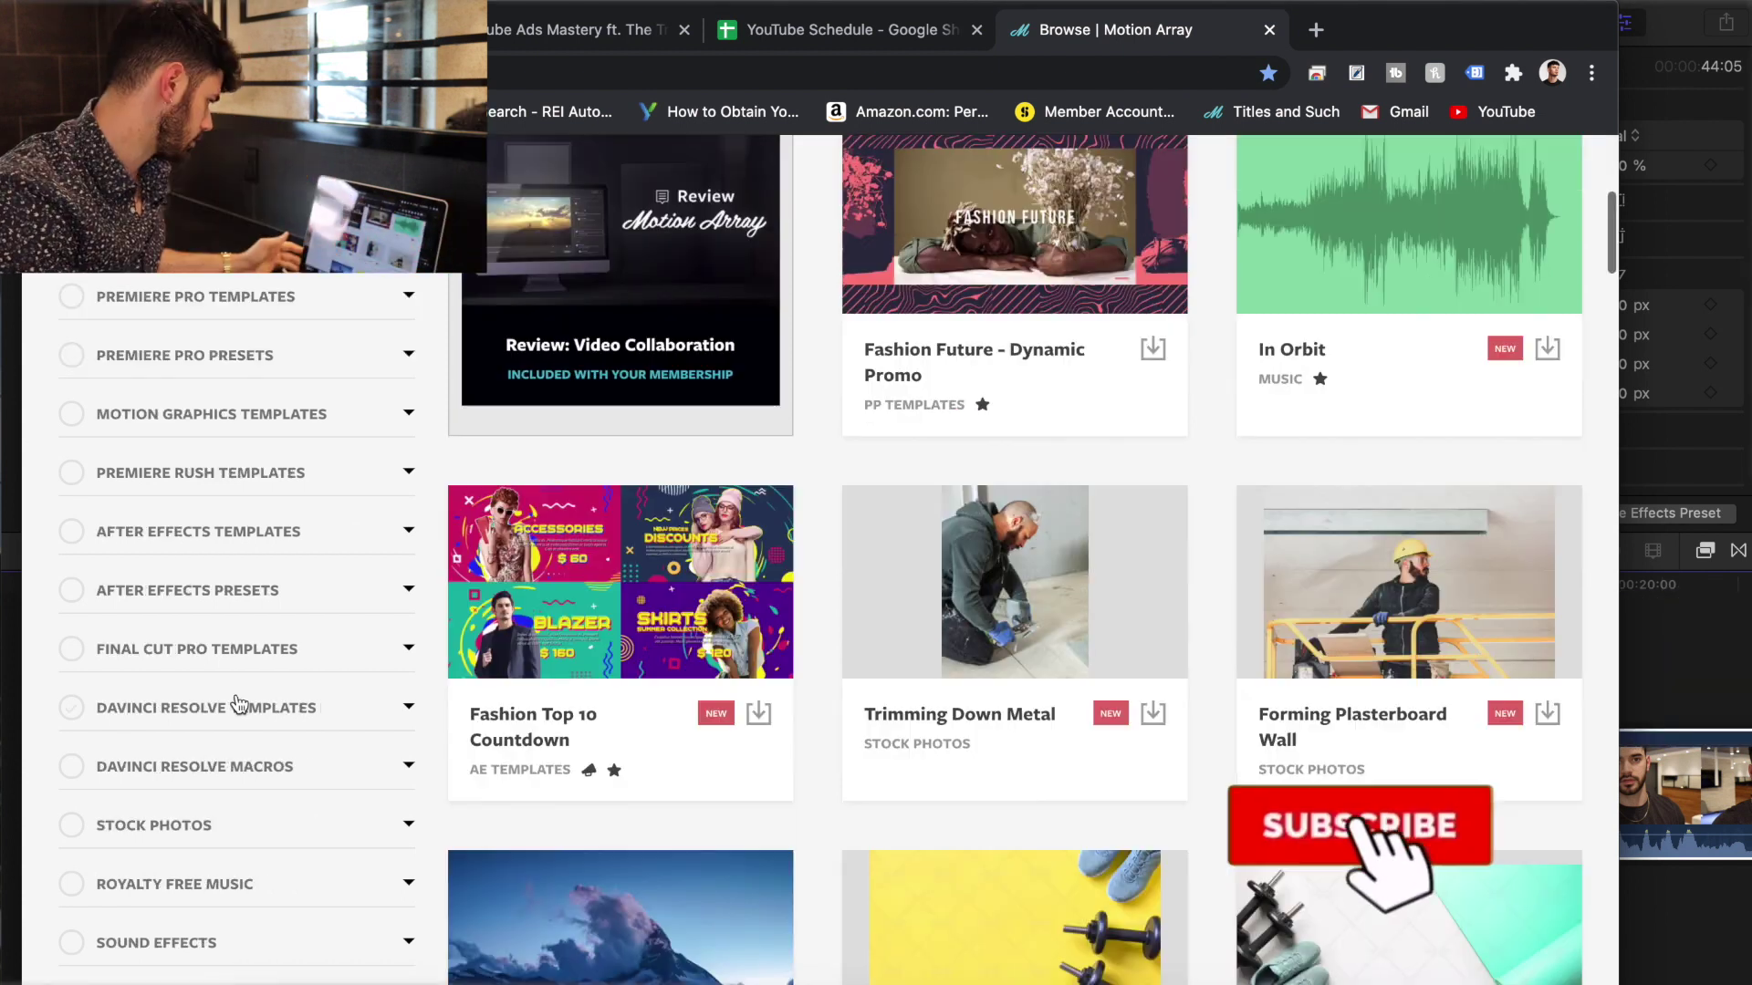
click(72, 650)
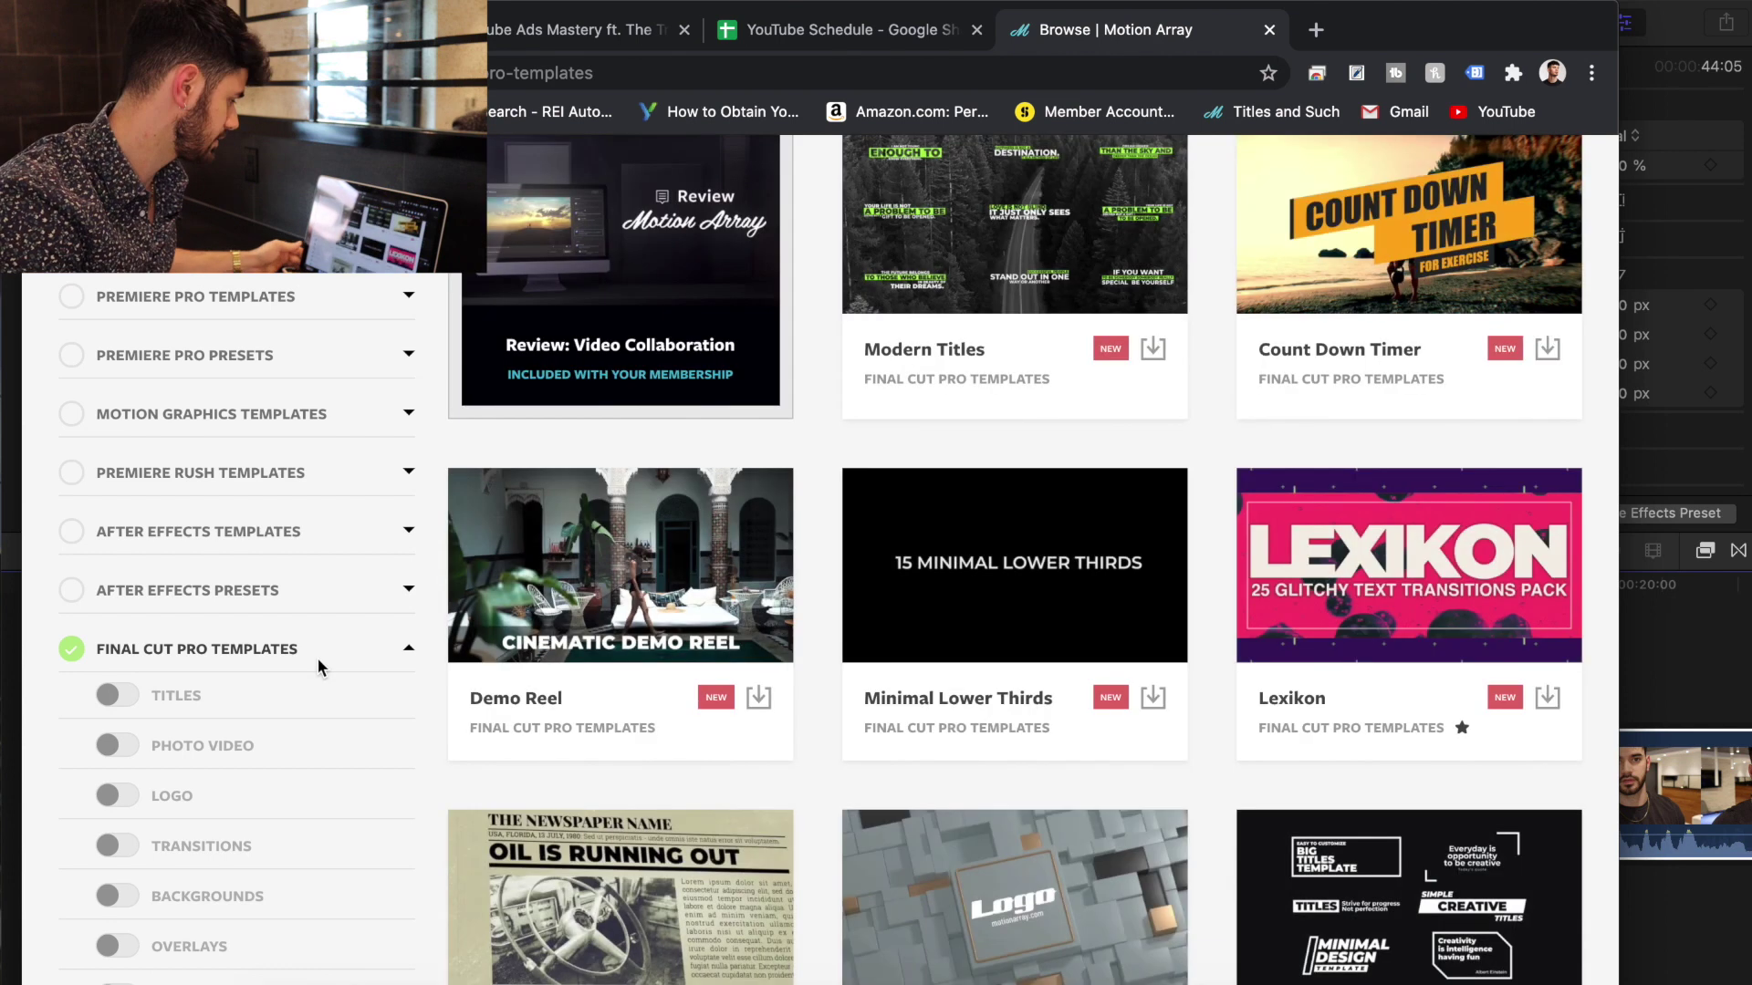
scroll(738, 451, down, 5)
scroll(738, 451, down, 10)
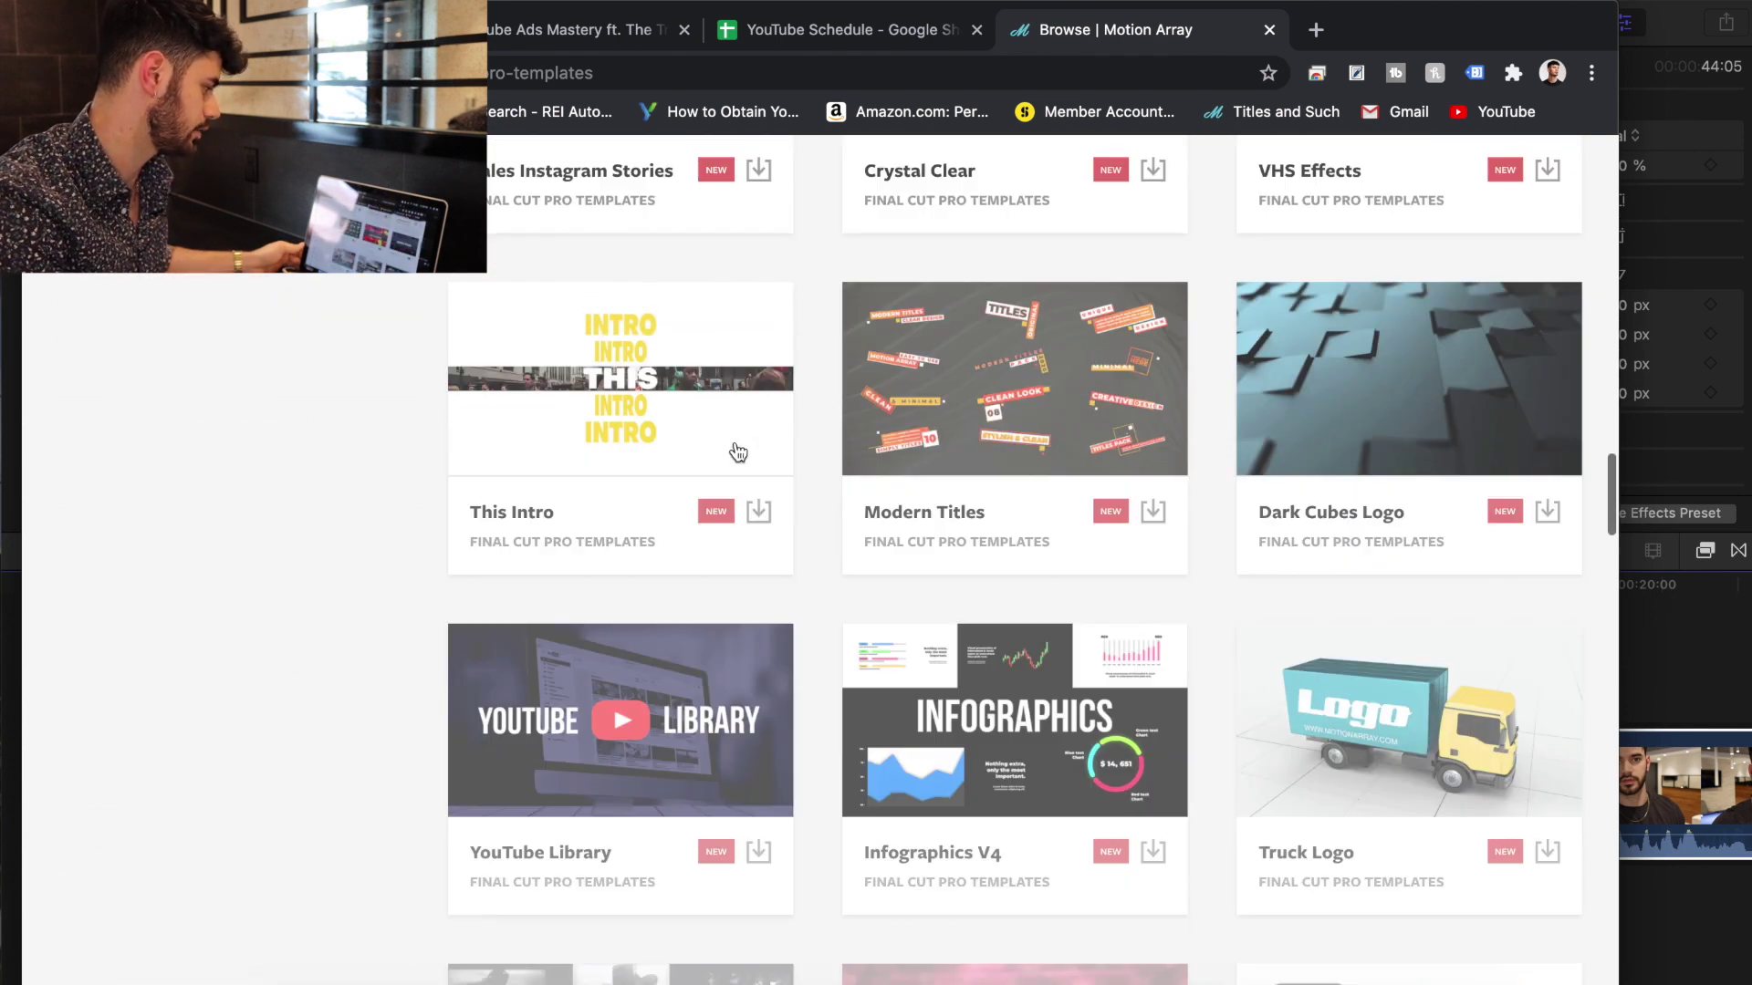
scroll(735, 453, up, 20)
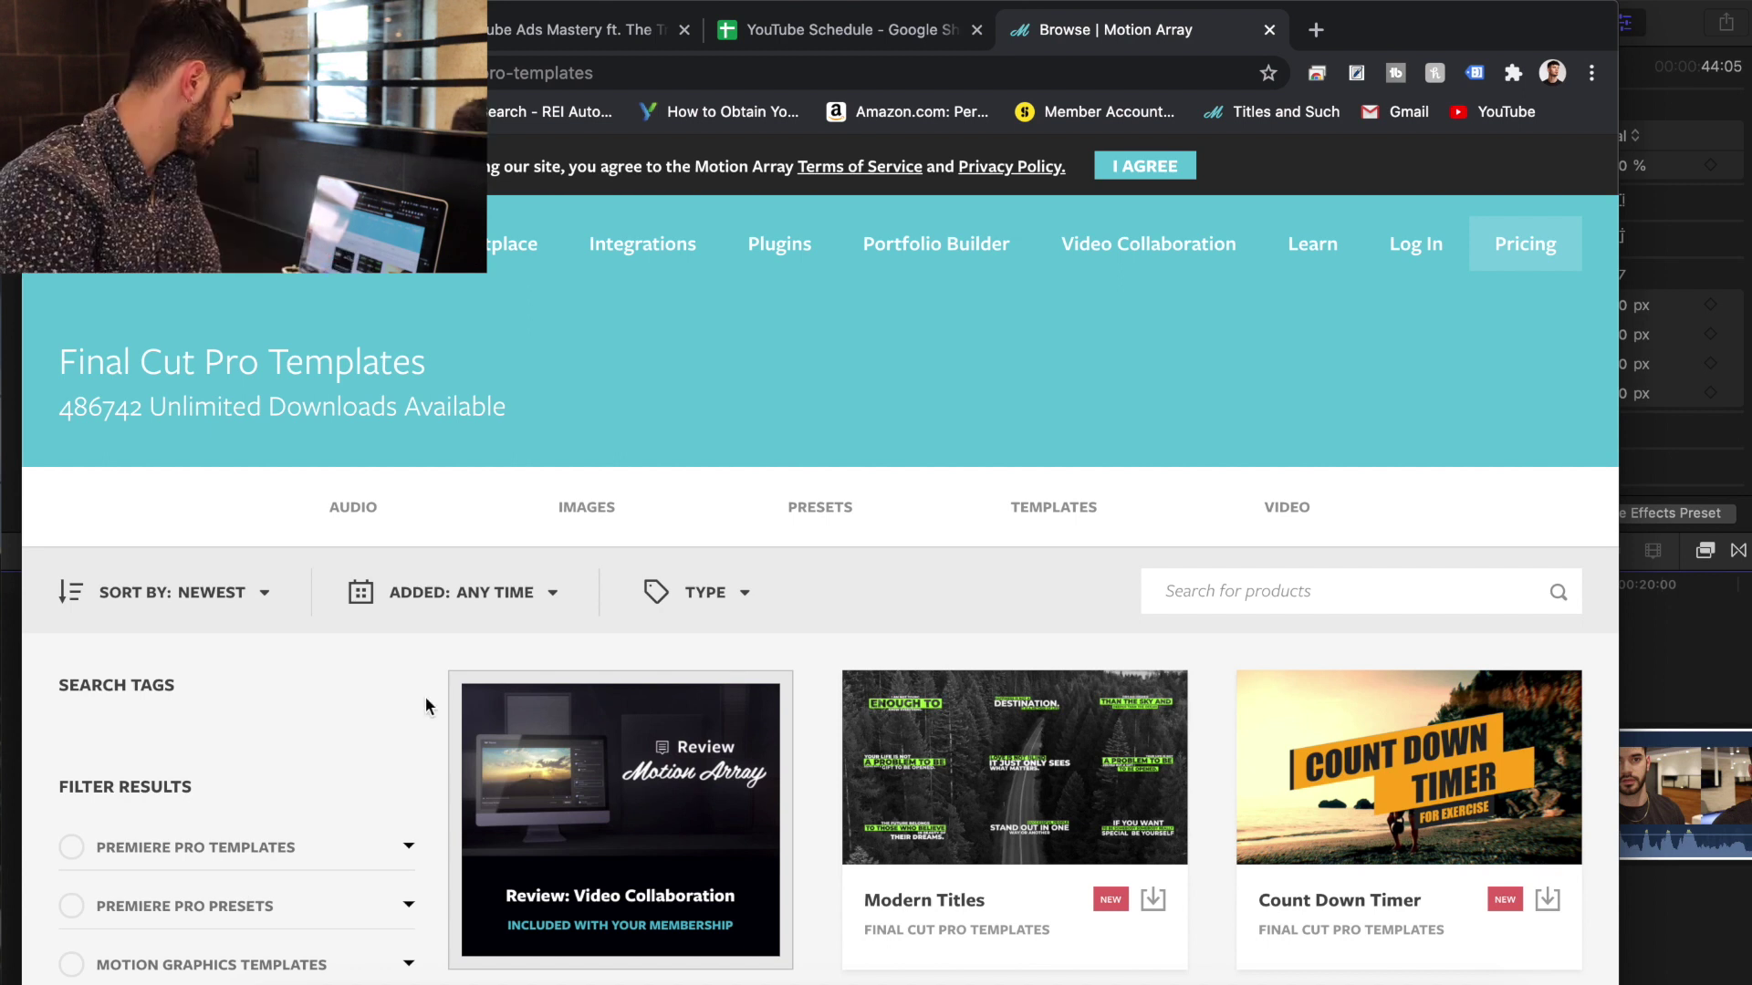
mouse_move(642, 706)
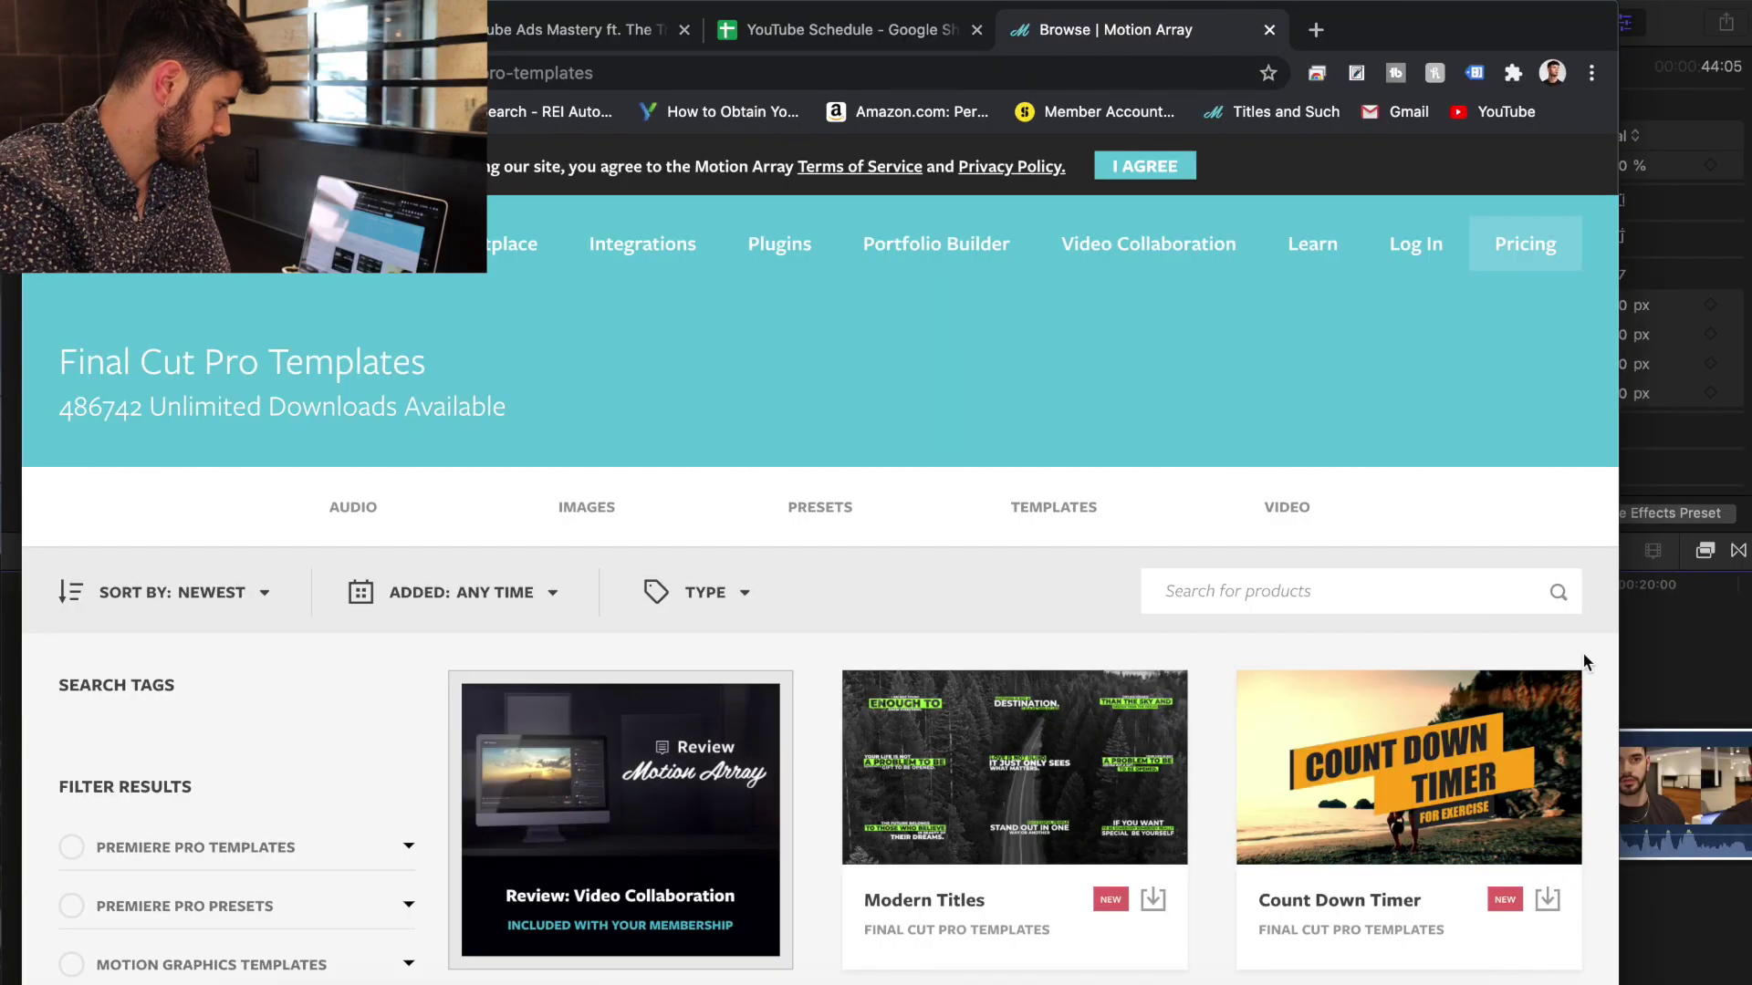
click(1680, 637)
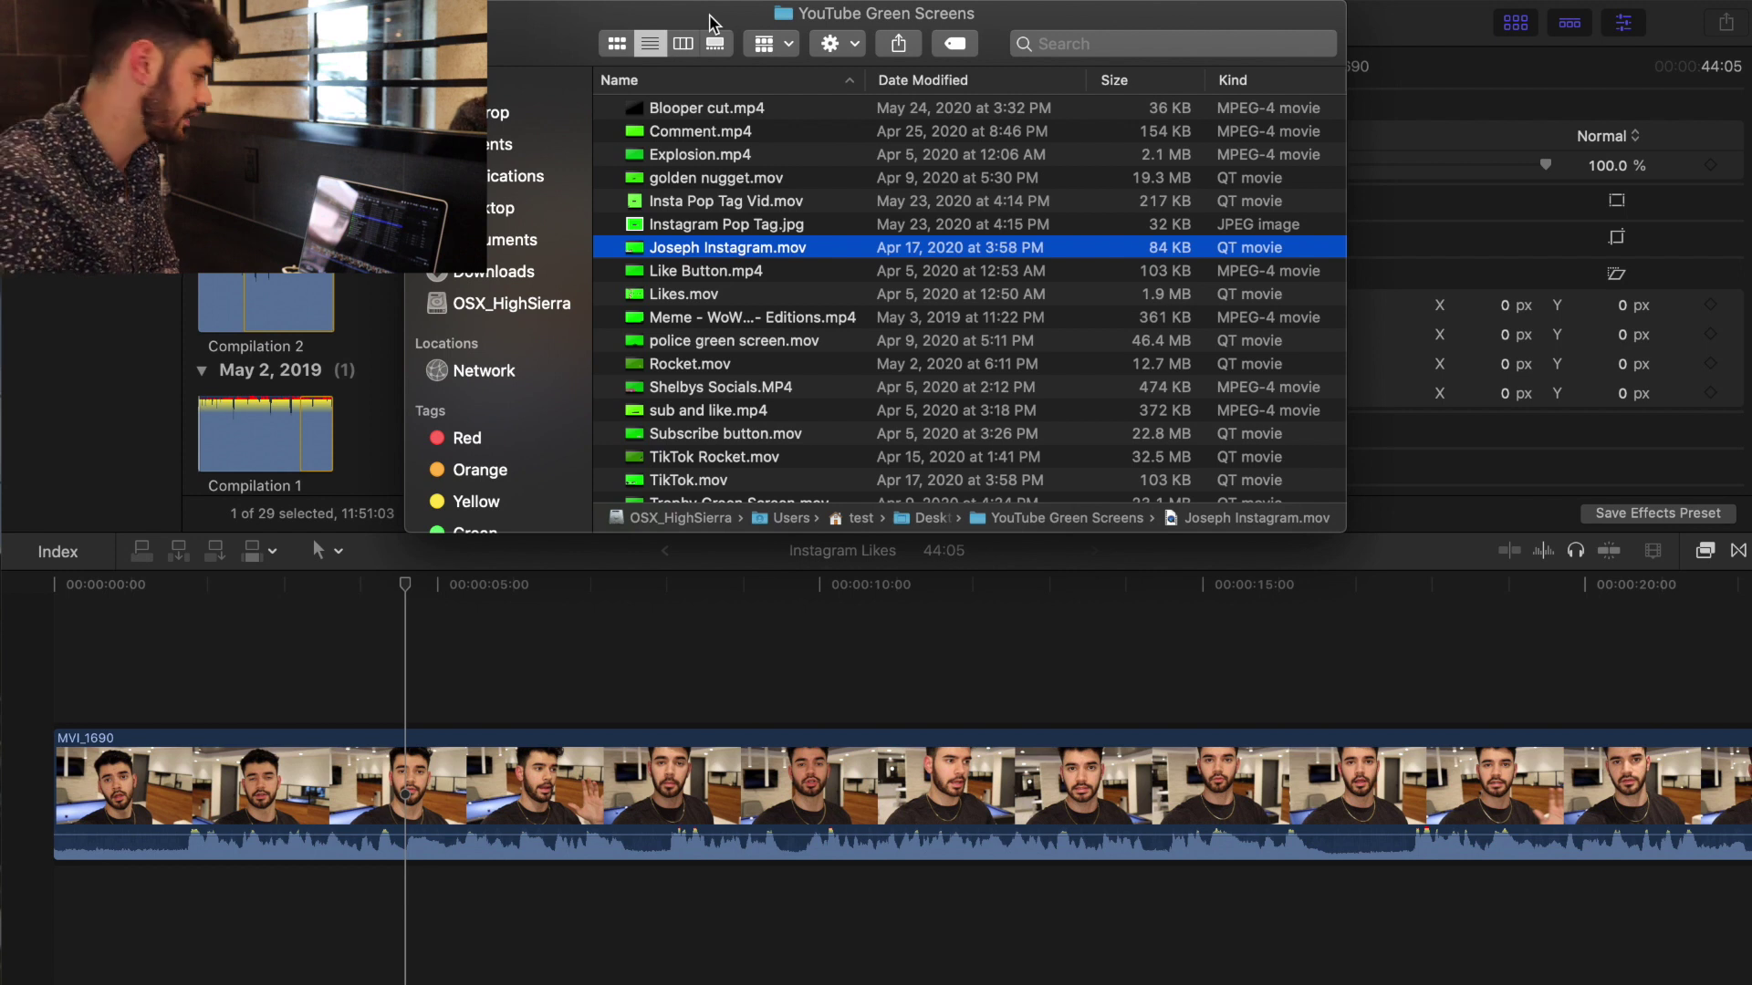
Add Instagram Pop Tag.jpg above the talking-head clip and apply the Keyer effect.
drag(711, 23, 1132, 3)
click(1120, 248)
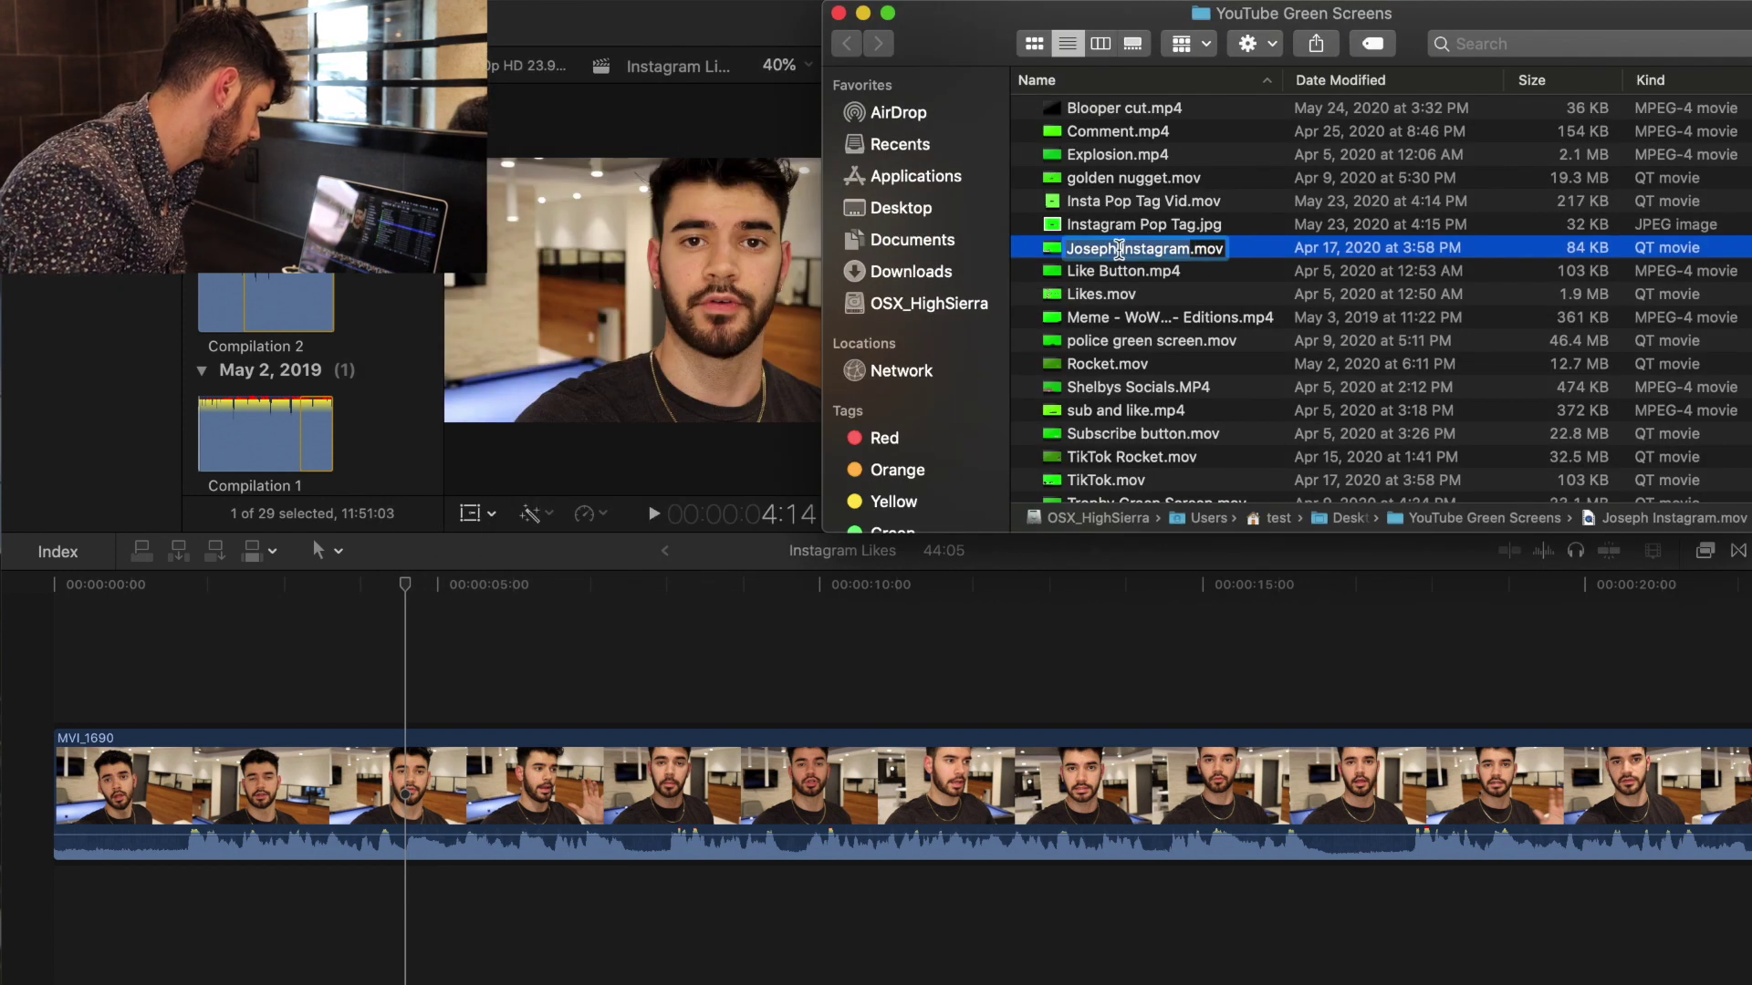
click(1140, 224)
drag(1141, 224, 473, 677)
drag(472, 675, 472, 675)
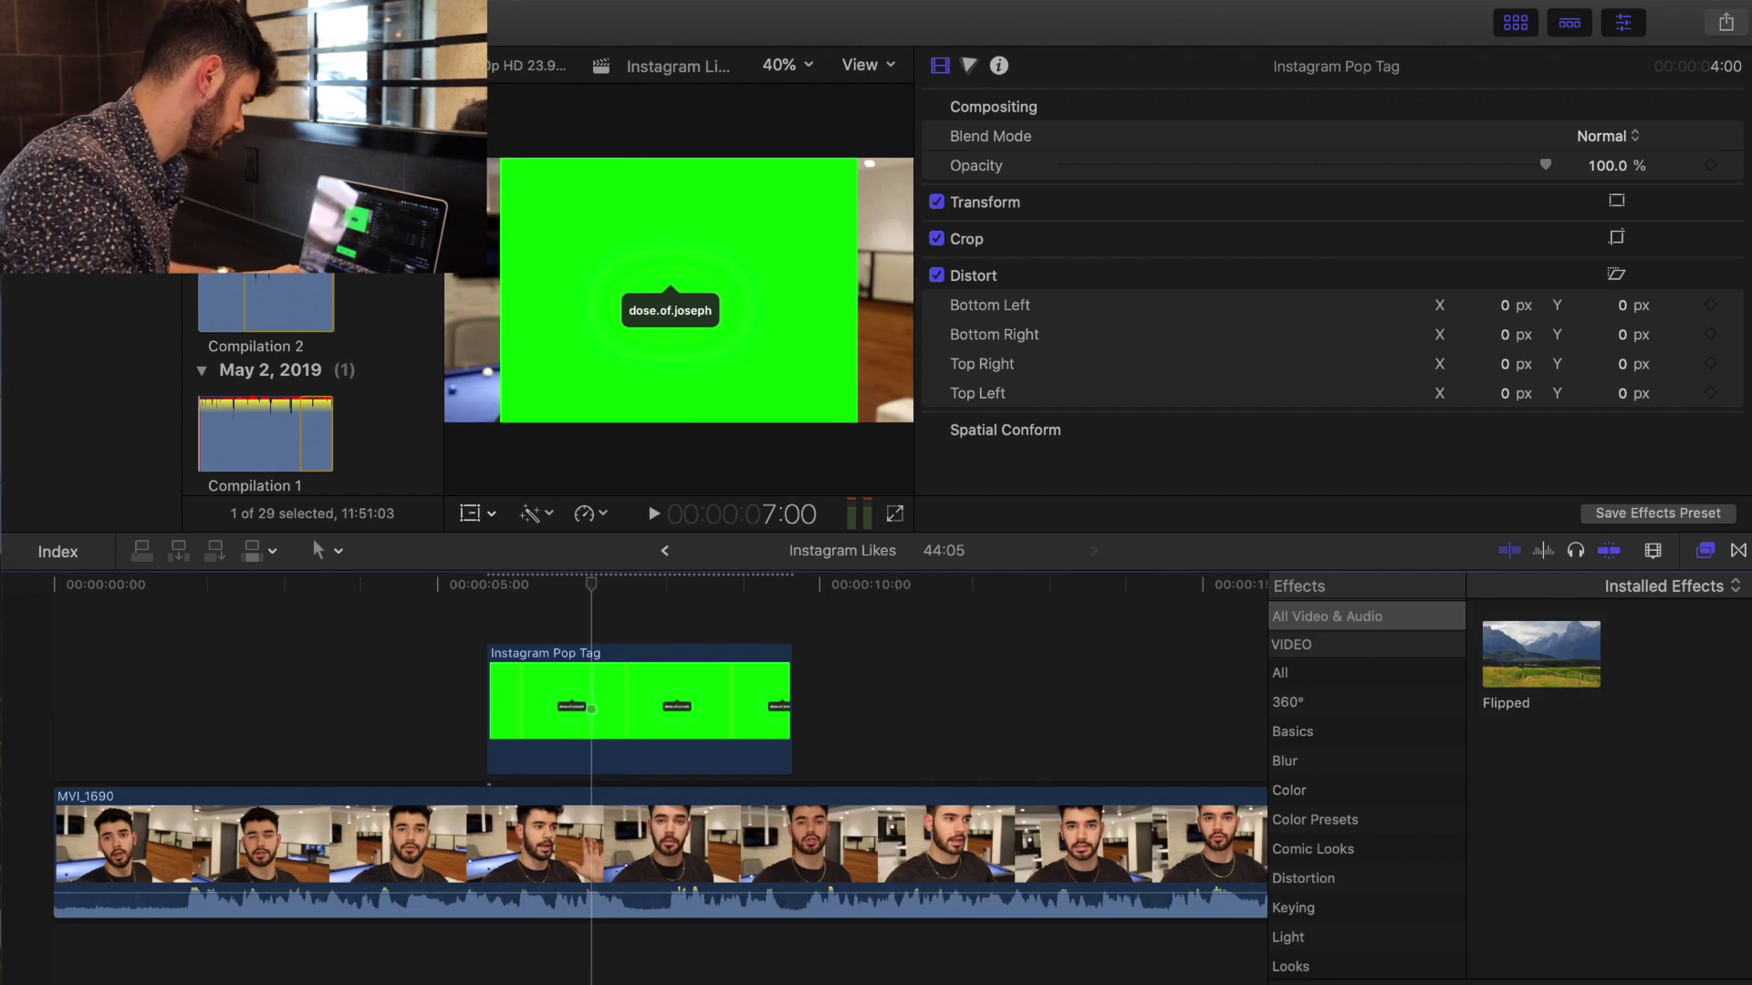
drag(1542, 655, 690, 689)
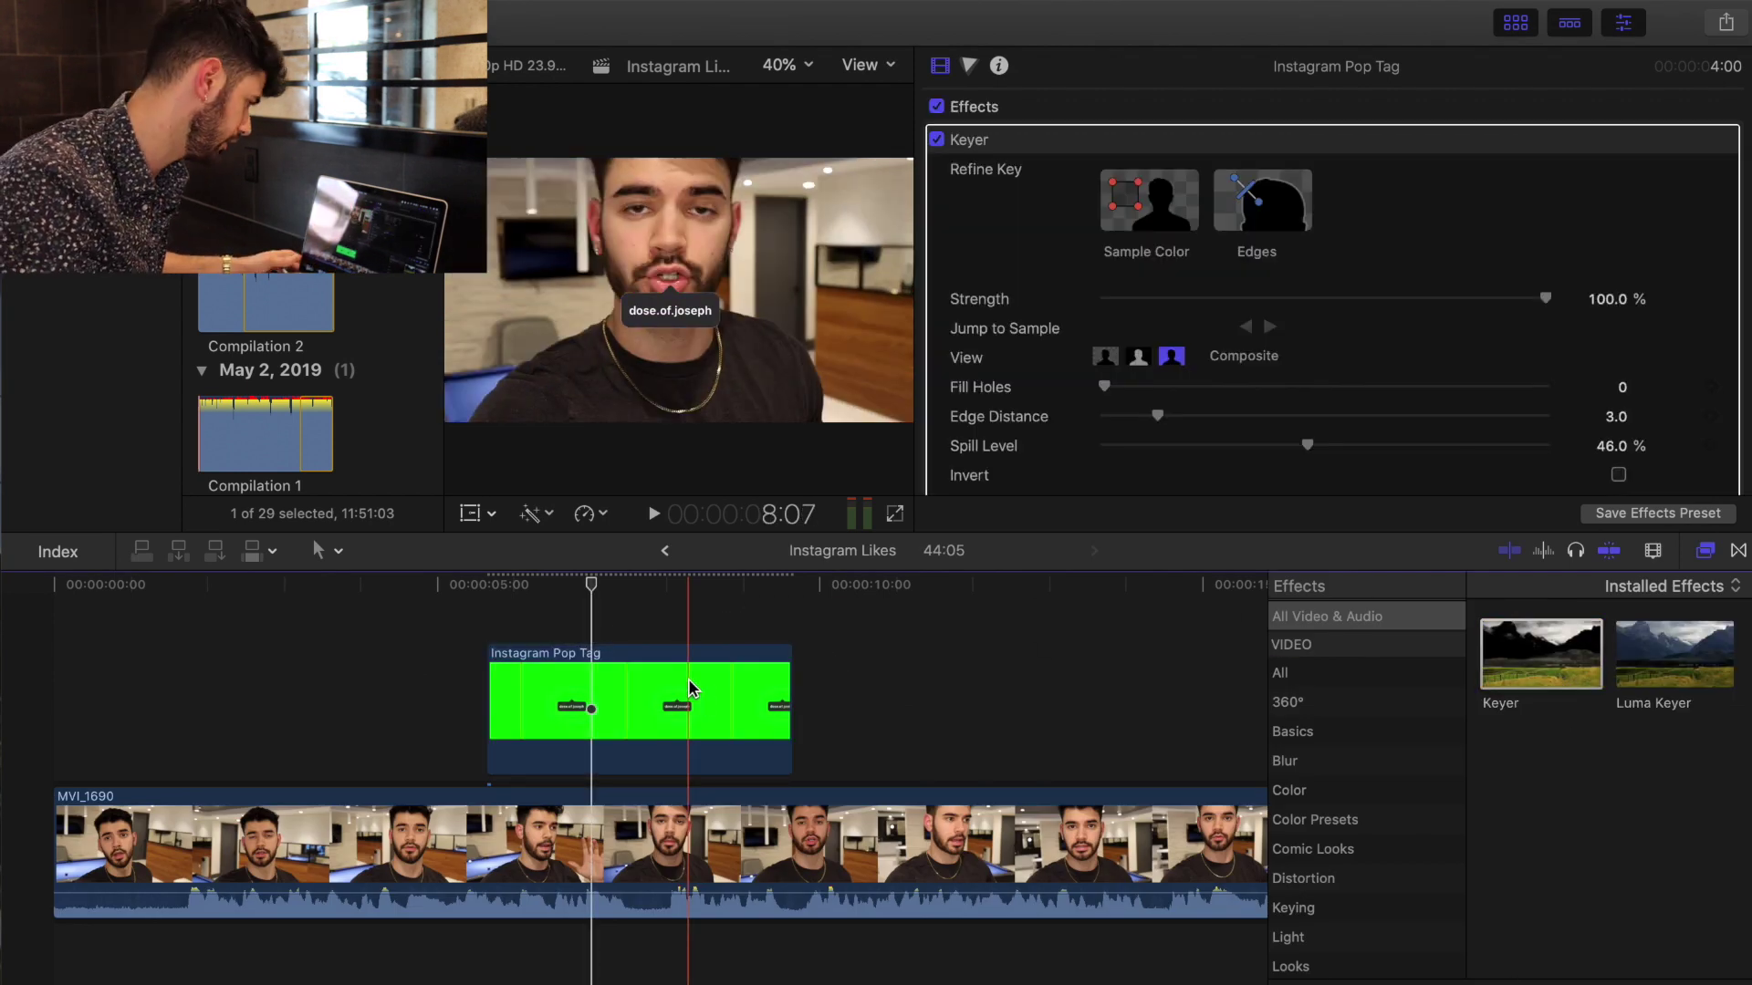
Move the keyed tag to X 85, Y -151 px with the viewer's transform handles.
click(573, 624)
click(576, 699)
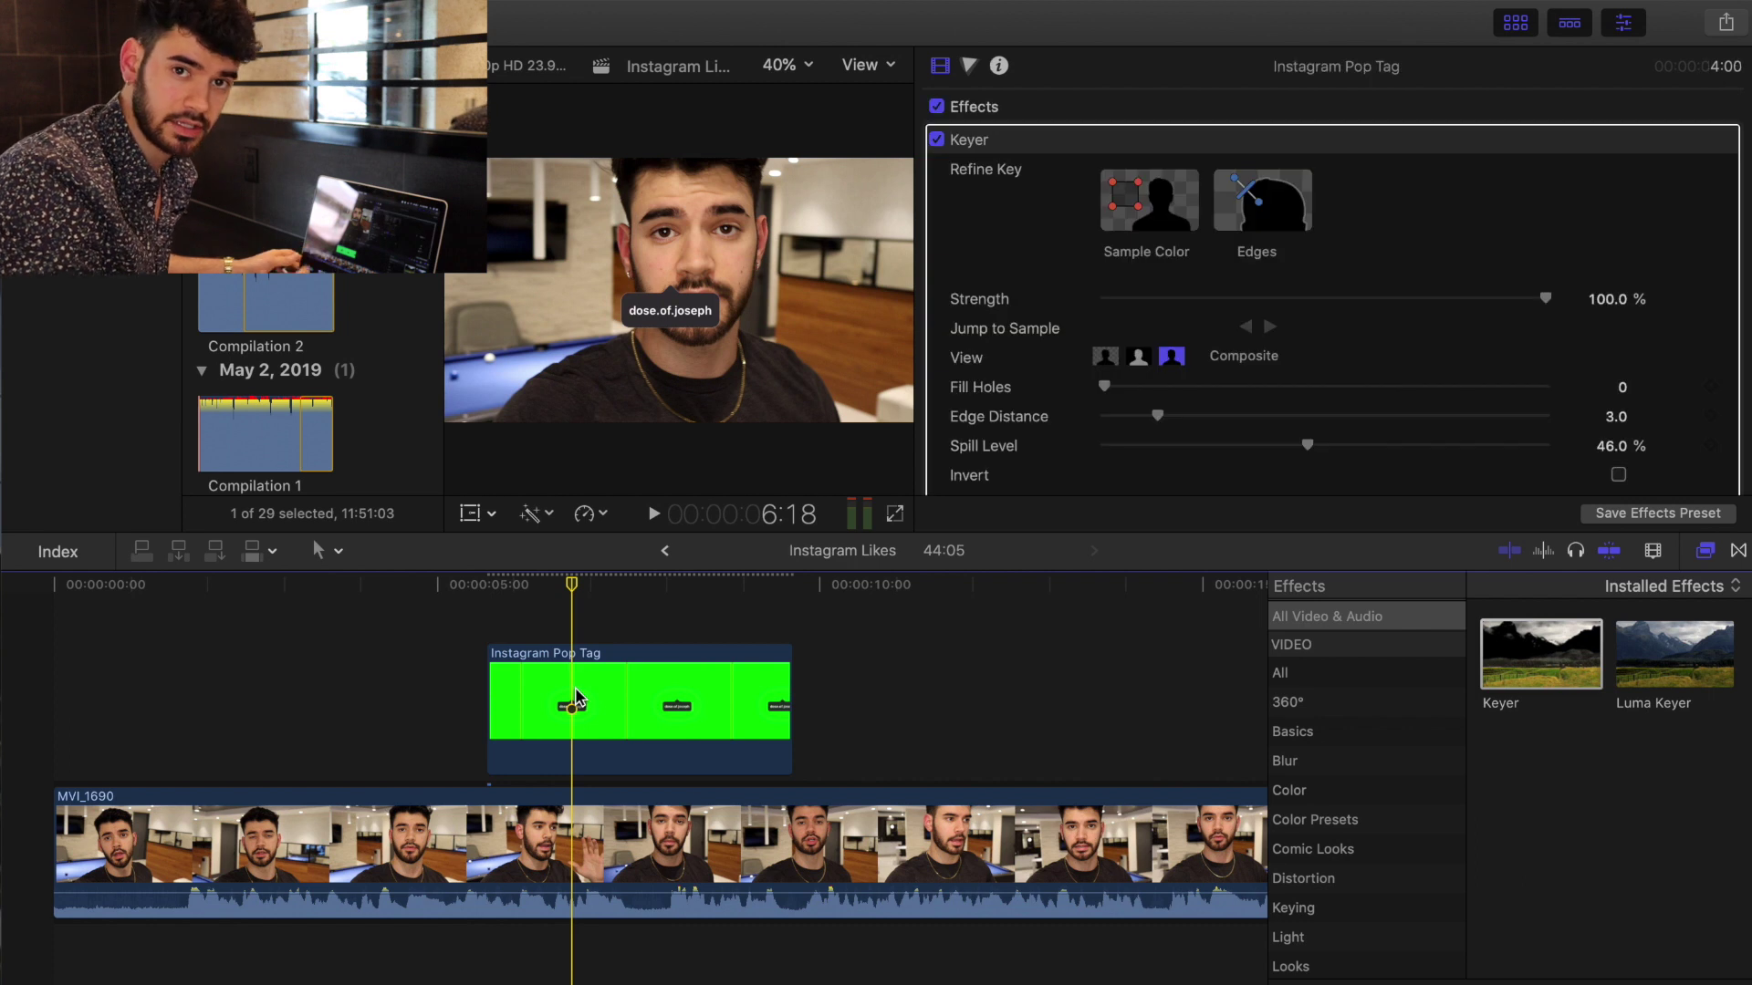
click(493, 515)
click(511, 549)
drag(677, 306, 751, 409)
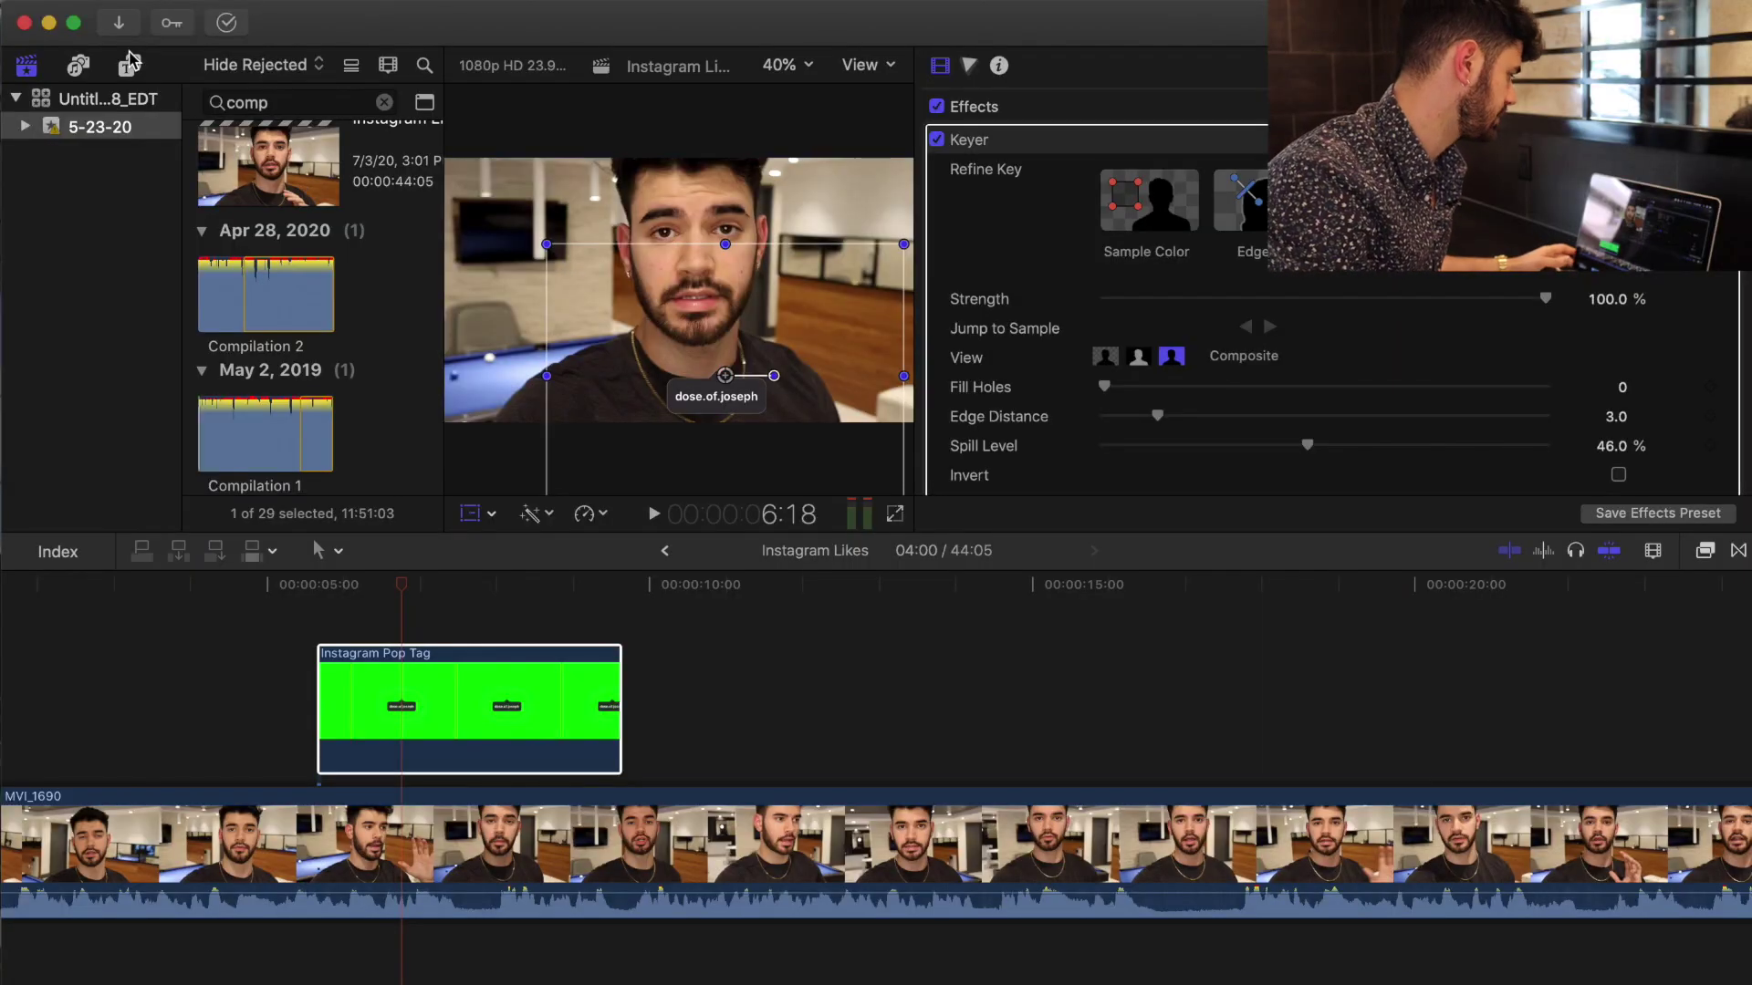
Place a Basic Title above MVI_1690 and blade it in two, undoing a trial extension.
click(129, 64)
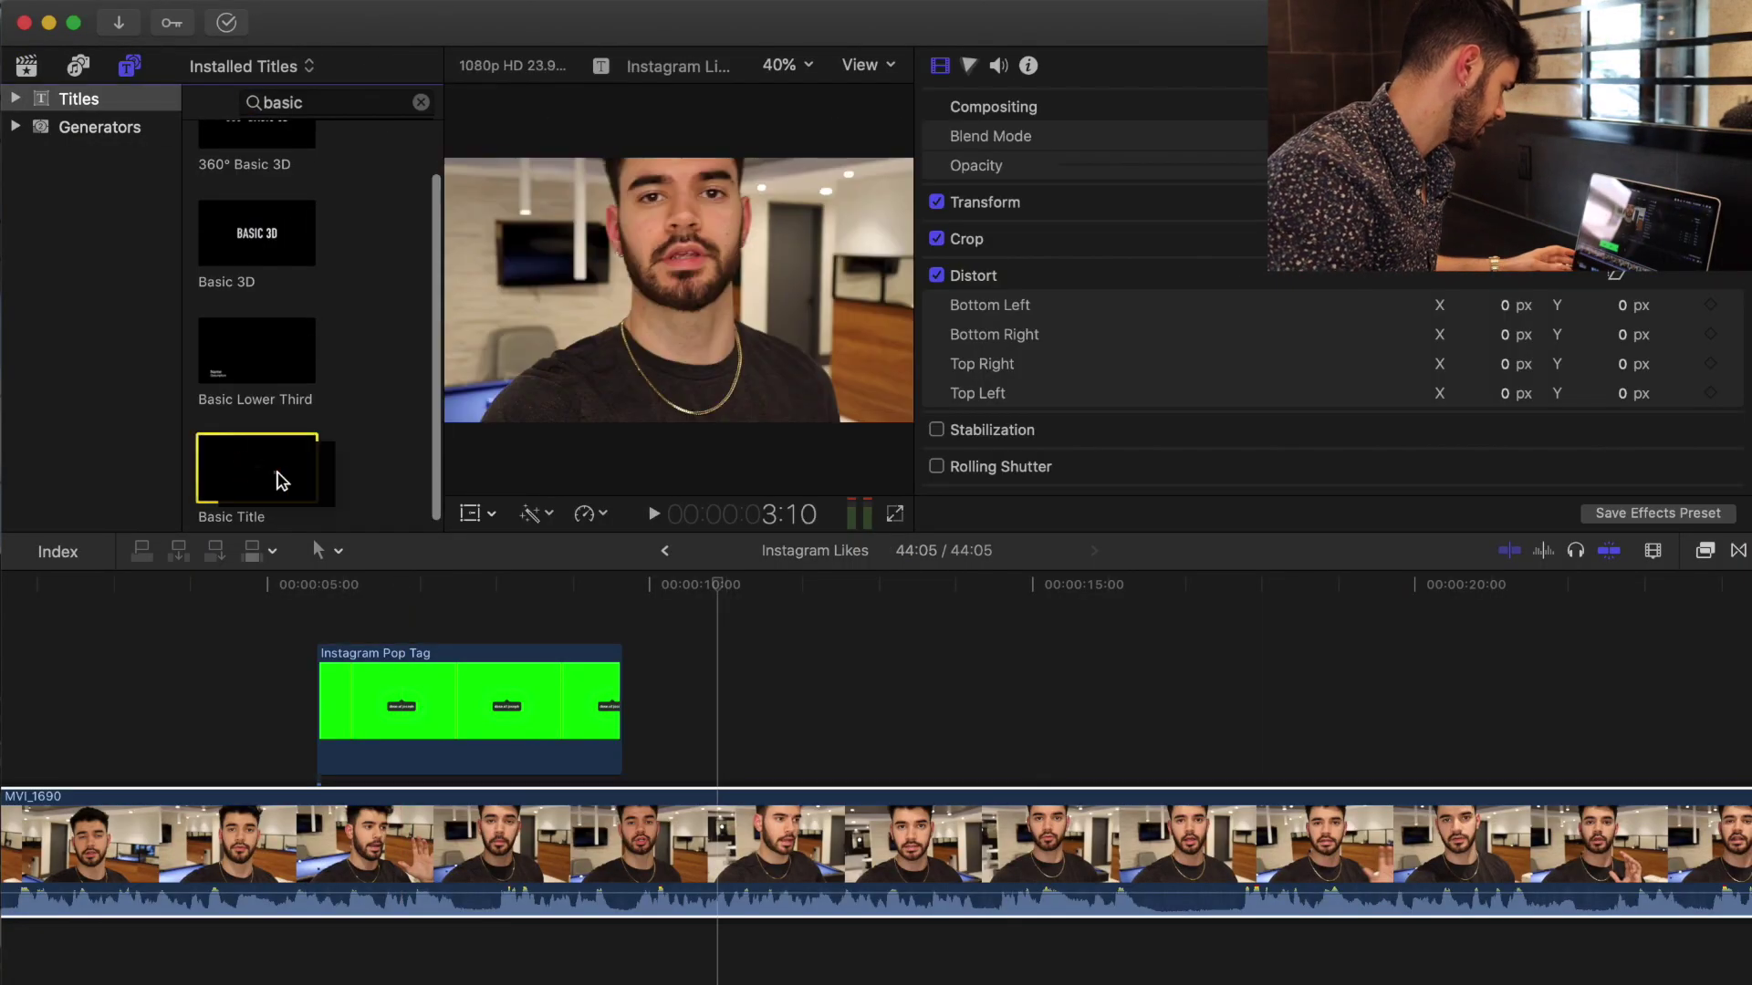
drag(278, 481, 750, 708)
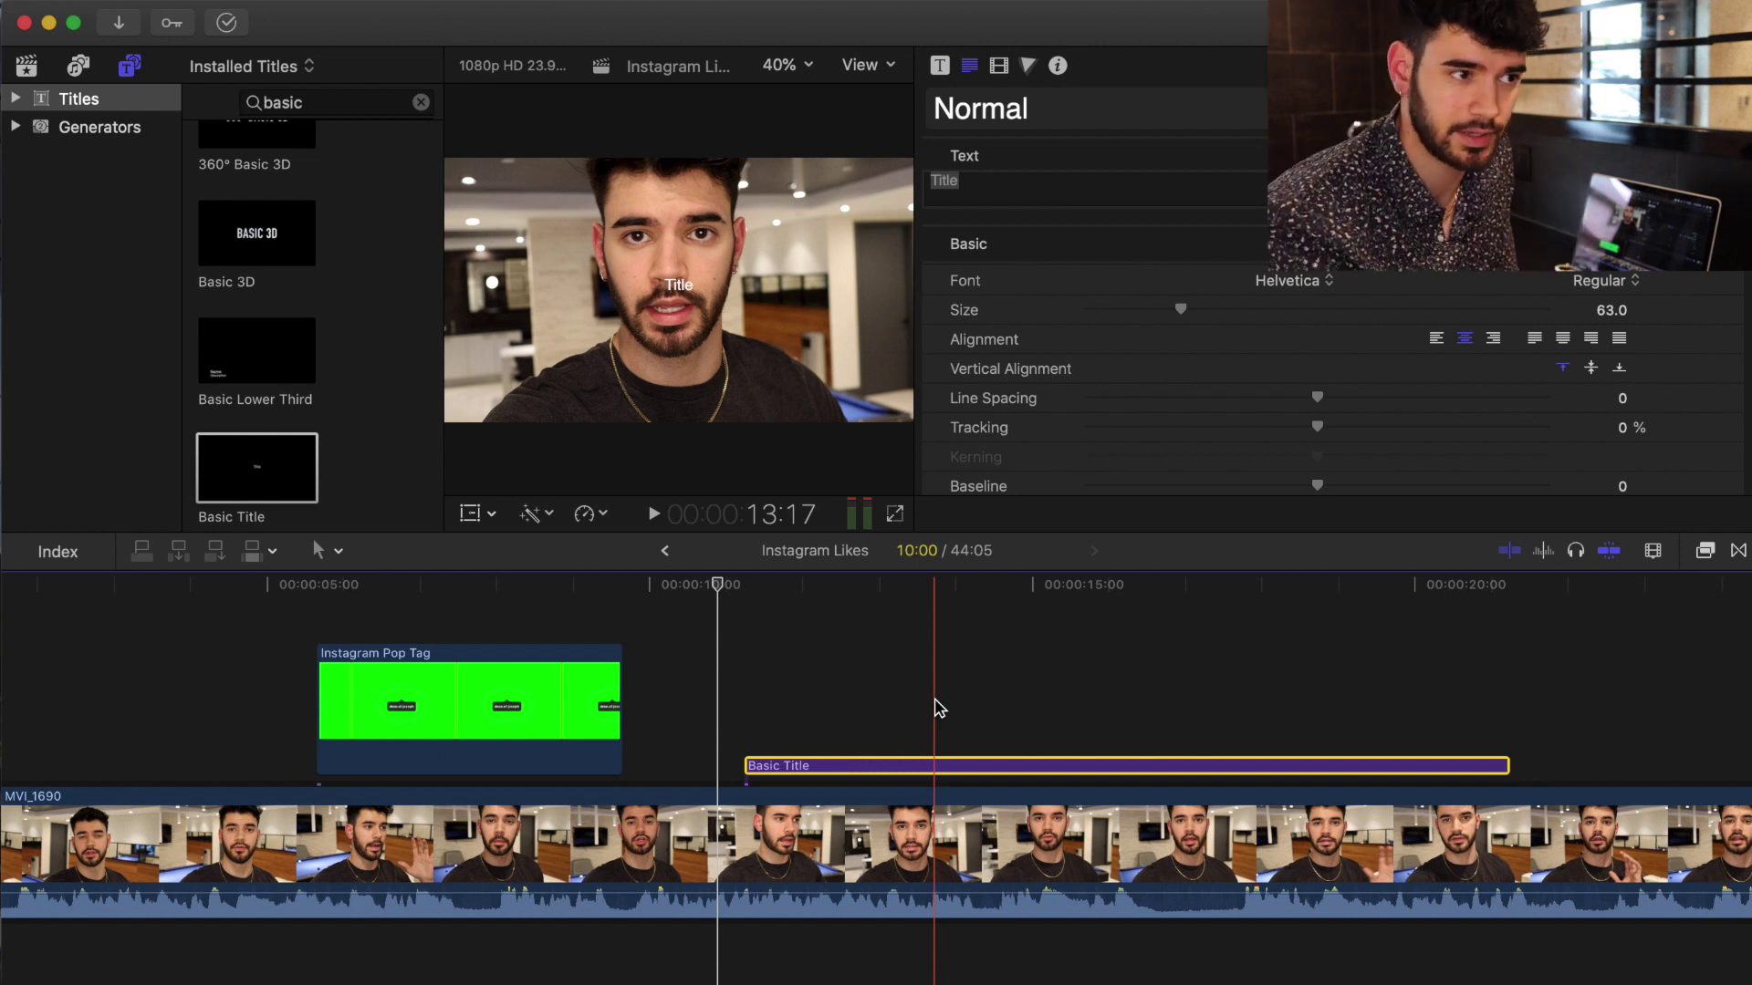
key(super+b)
click(1036, 764)
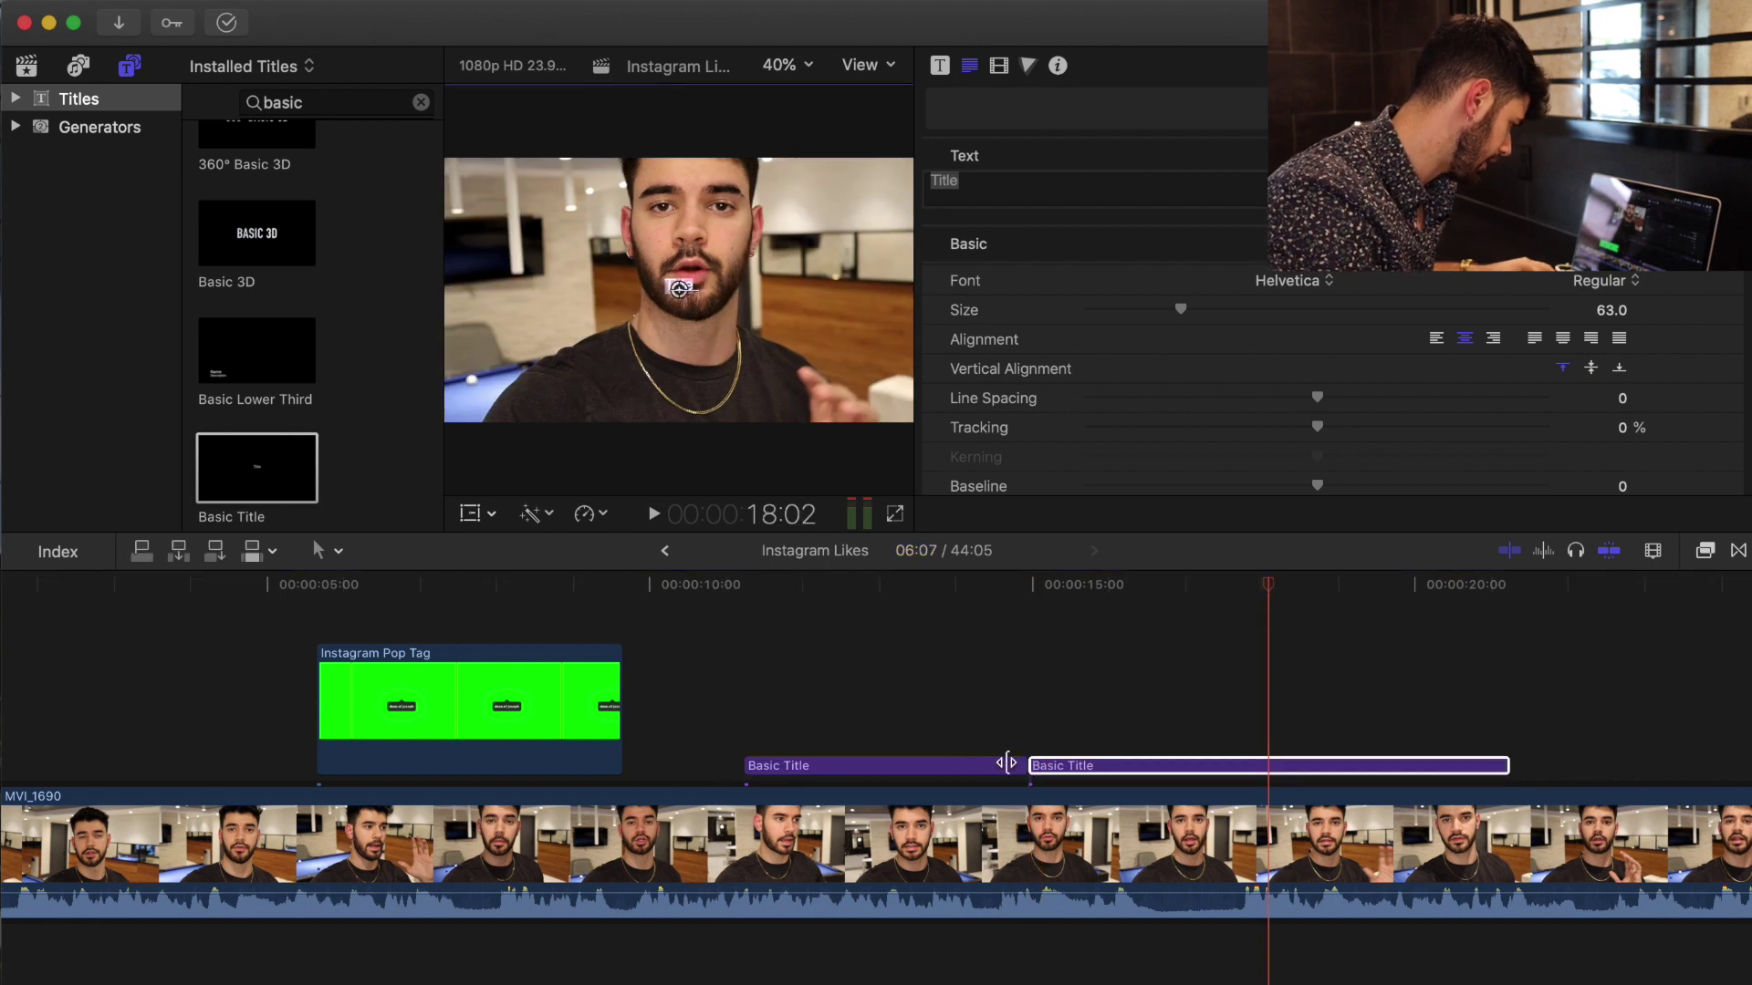
drag(922, 742, 917, 765)
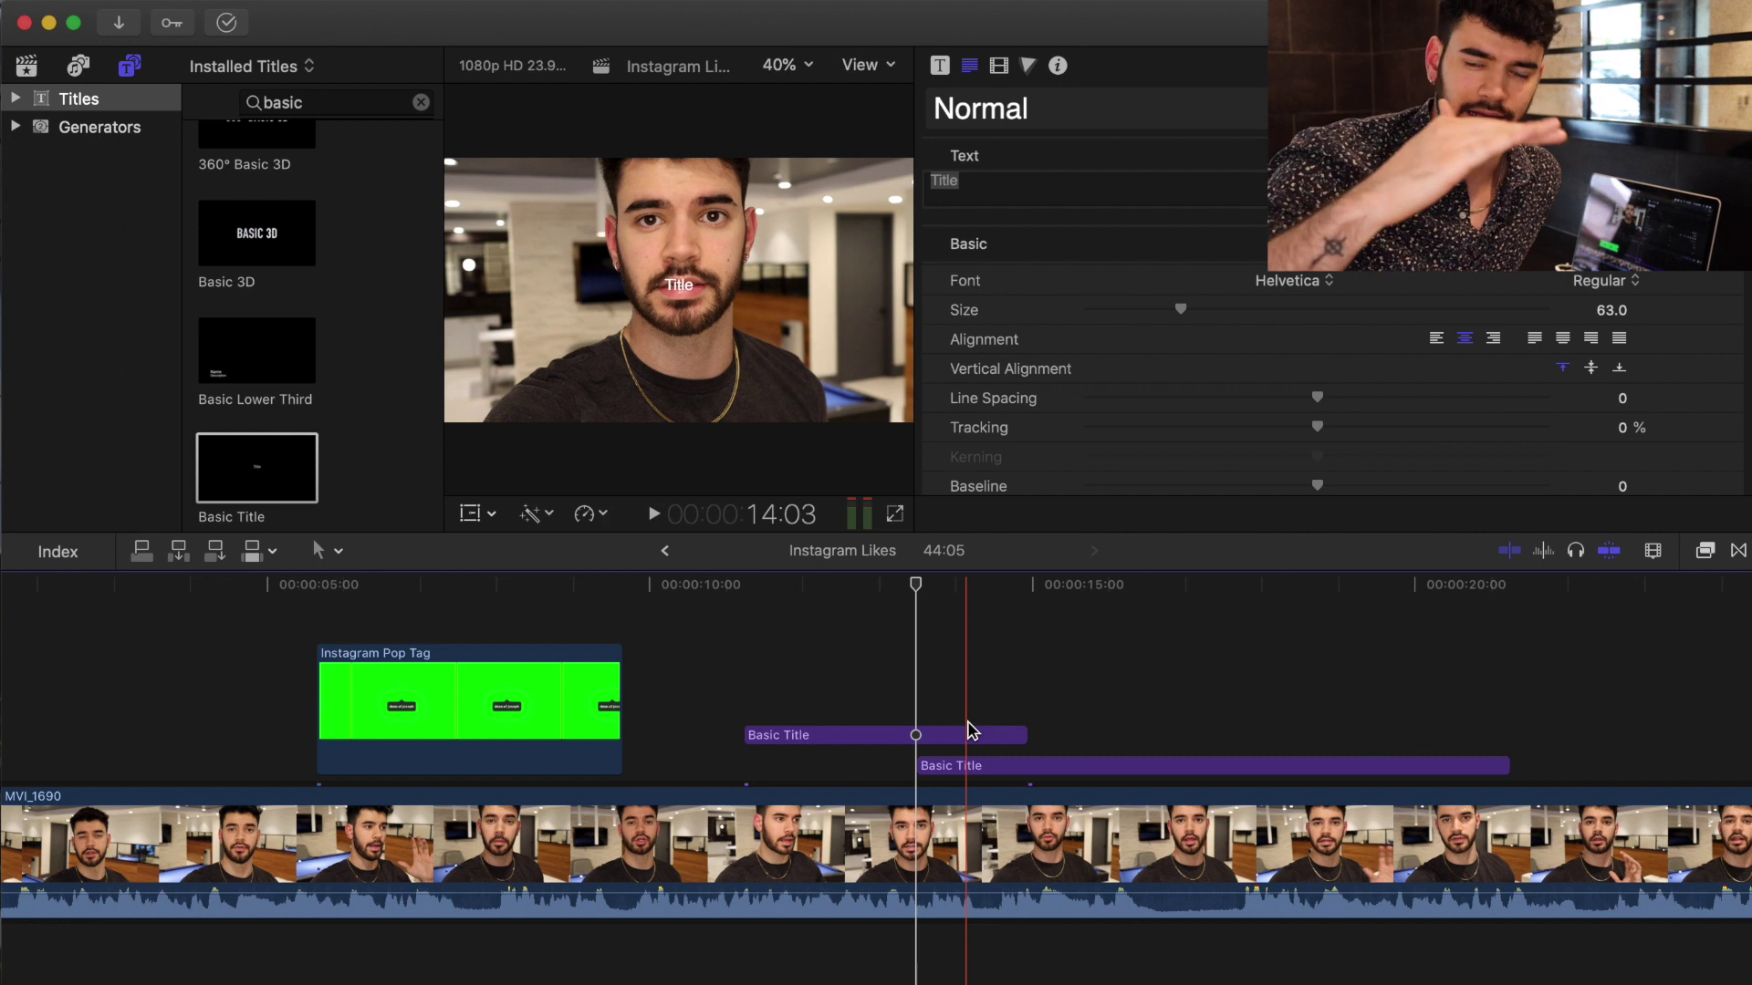
key(super+z)
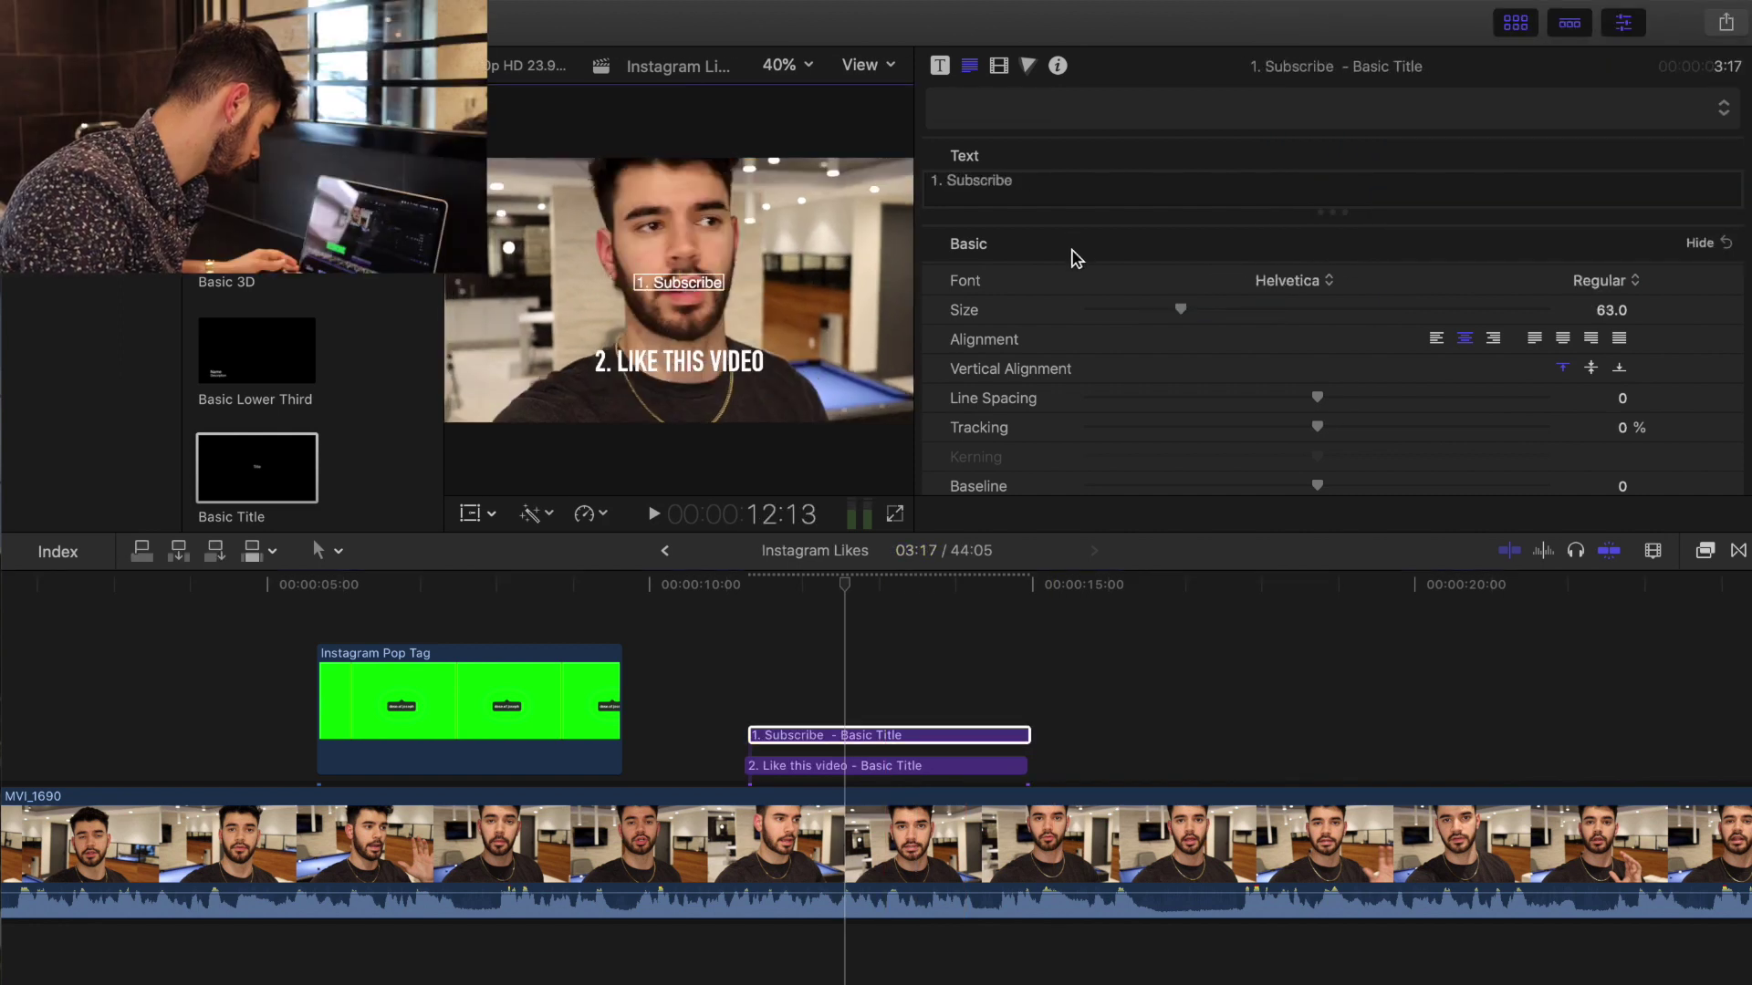
Apply the 2D Styles > Condensed preset to the Subscribe title.
click(1029, 124)
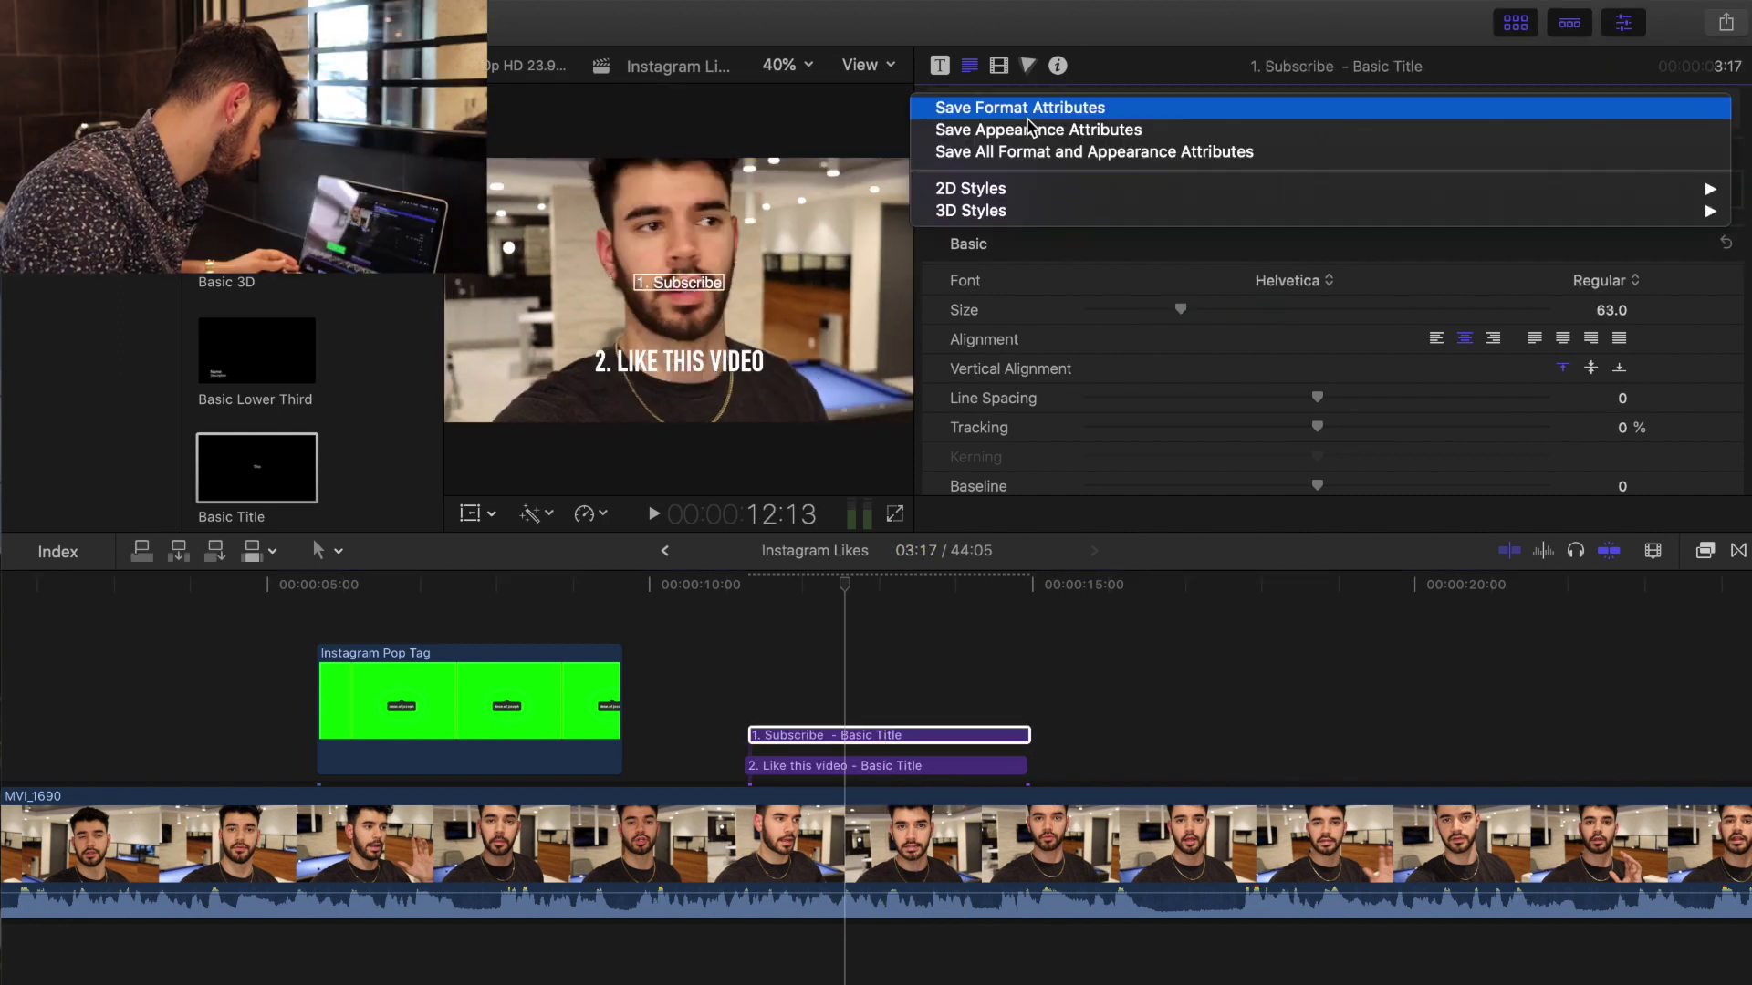
mouse_move(1003, 188)
click(639, 282)
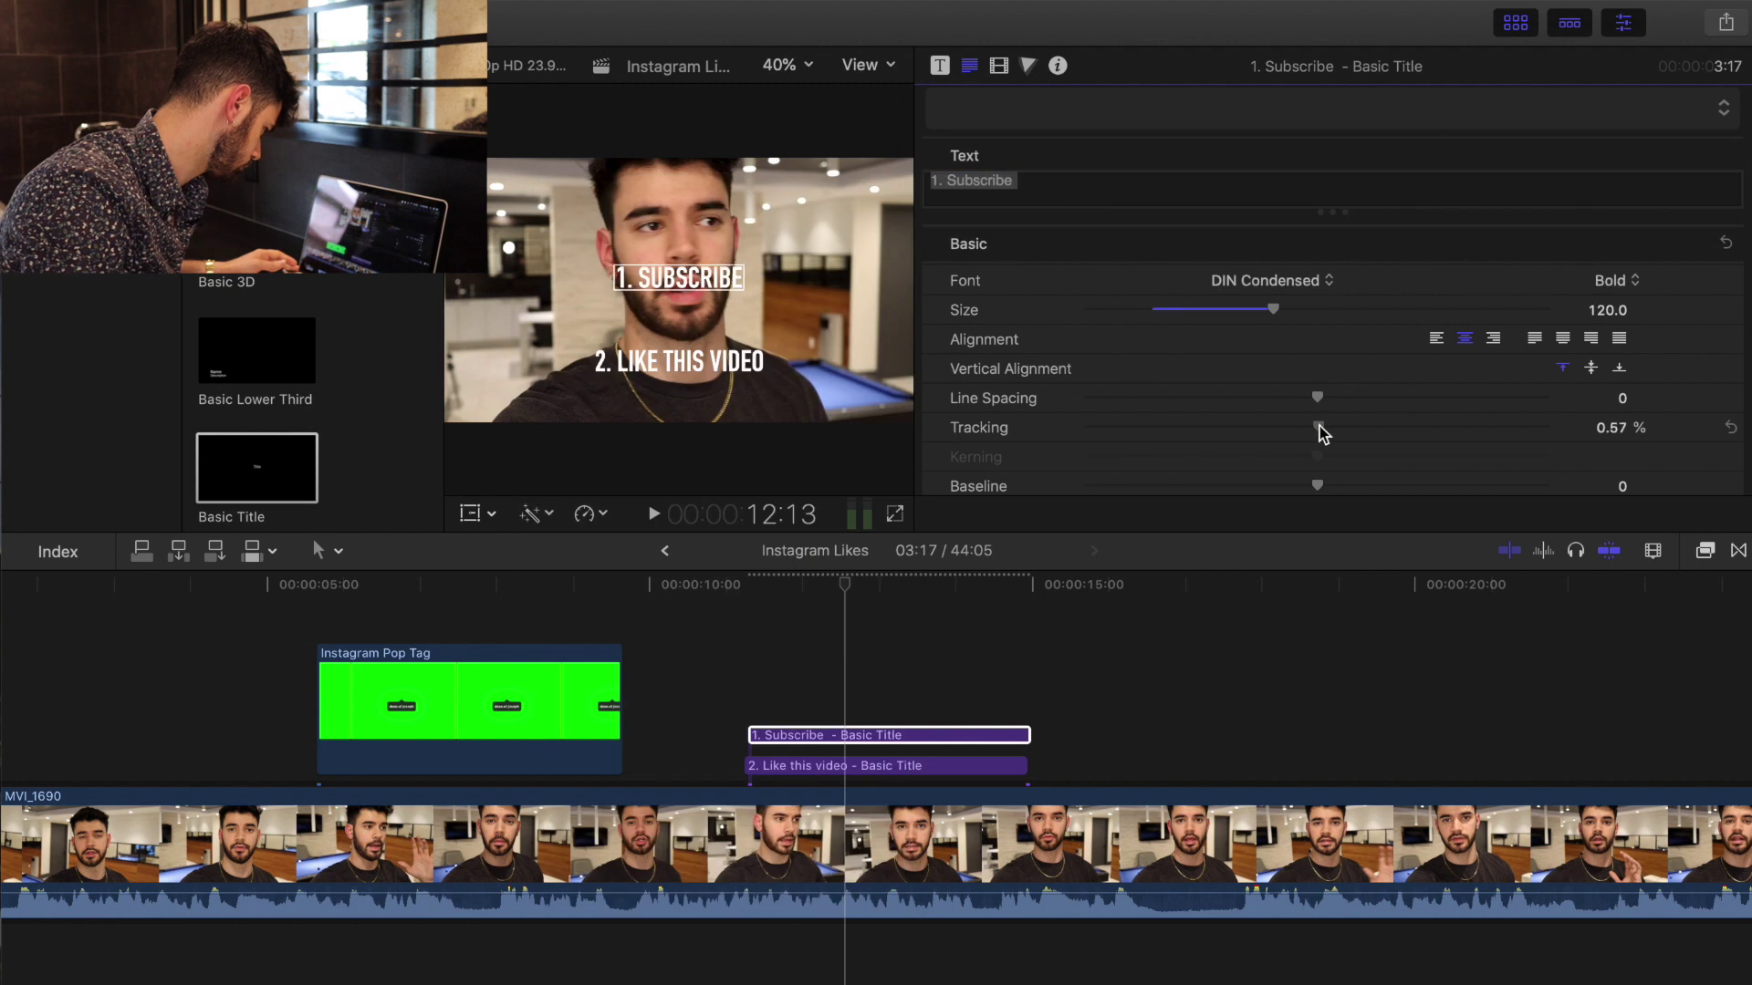
Stack '1. SUBSCRIBE' directly above '2. LIKE THIS VIDEO' in the viewer.
click(801, 767)
drag(696, 363, 696, 386)
click(680, 288)
drag(679, 288, 686, 358)
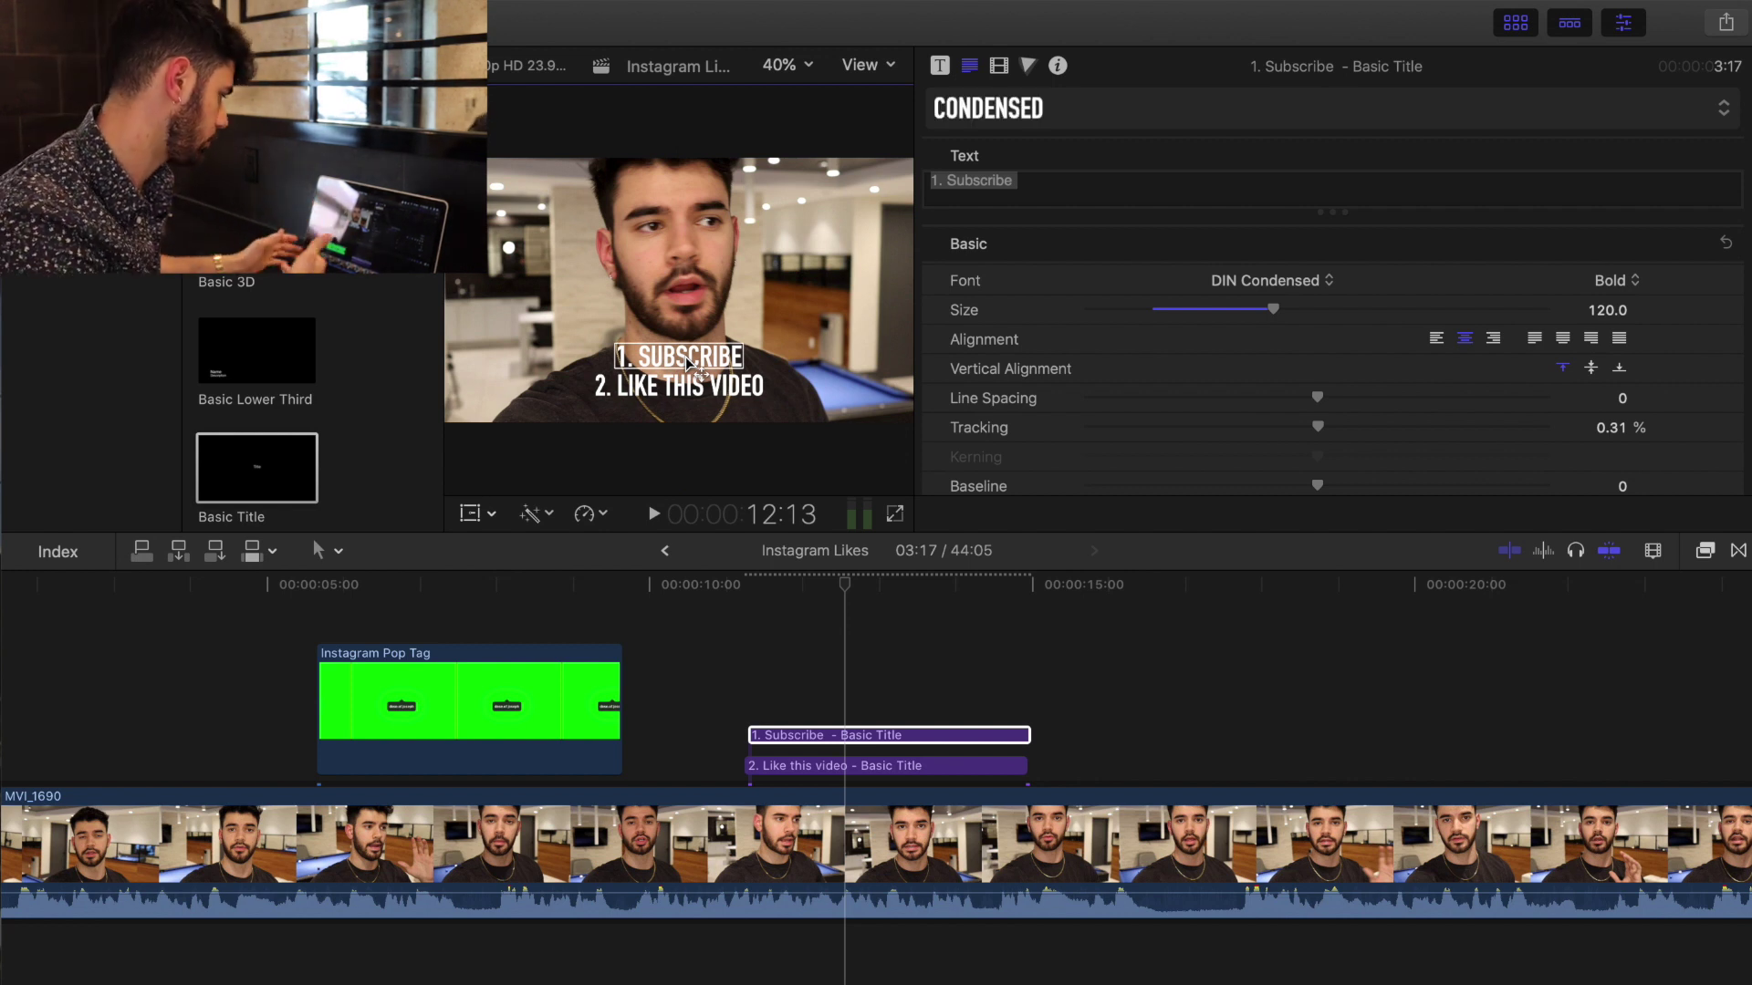
scroll(999, 470, down, 10)
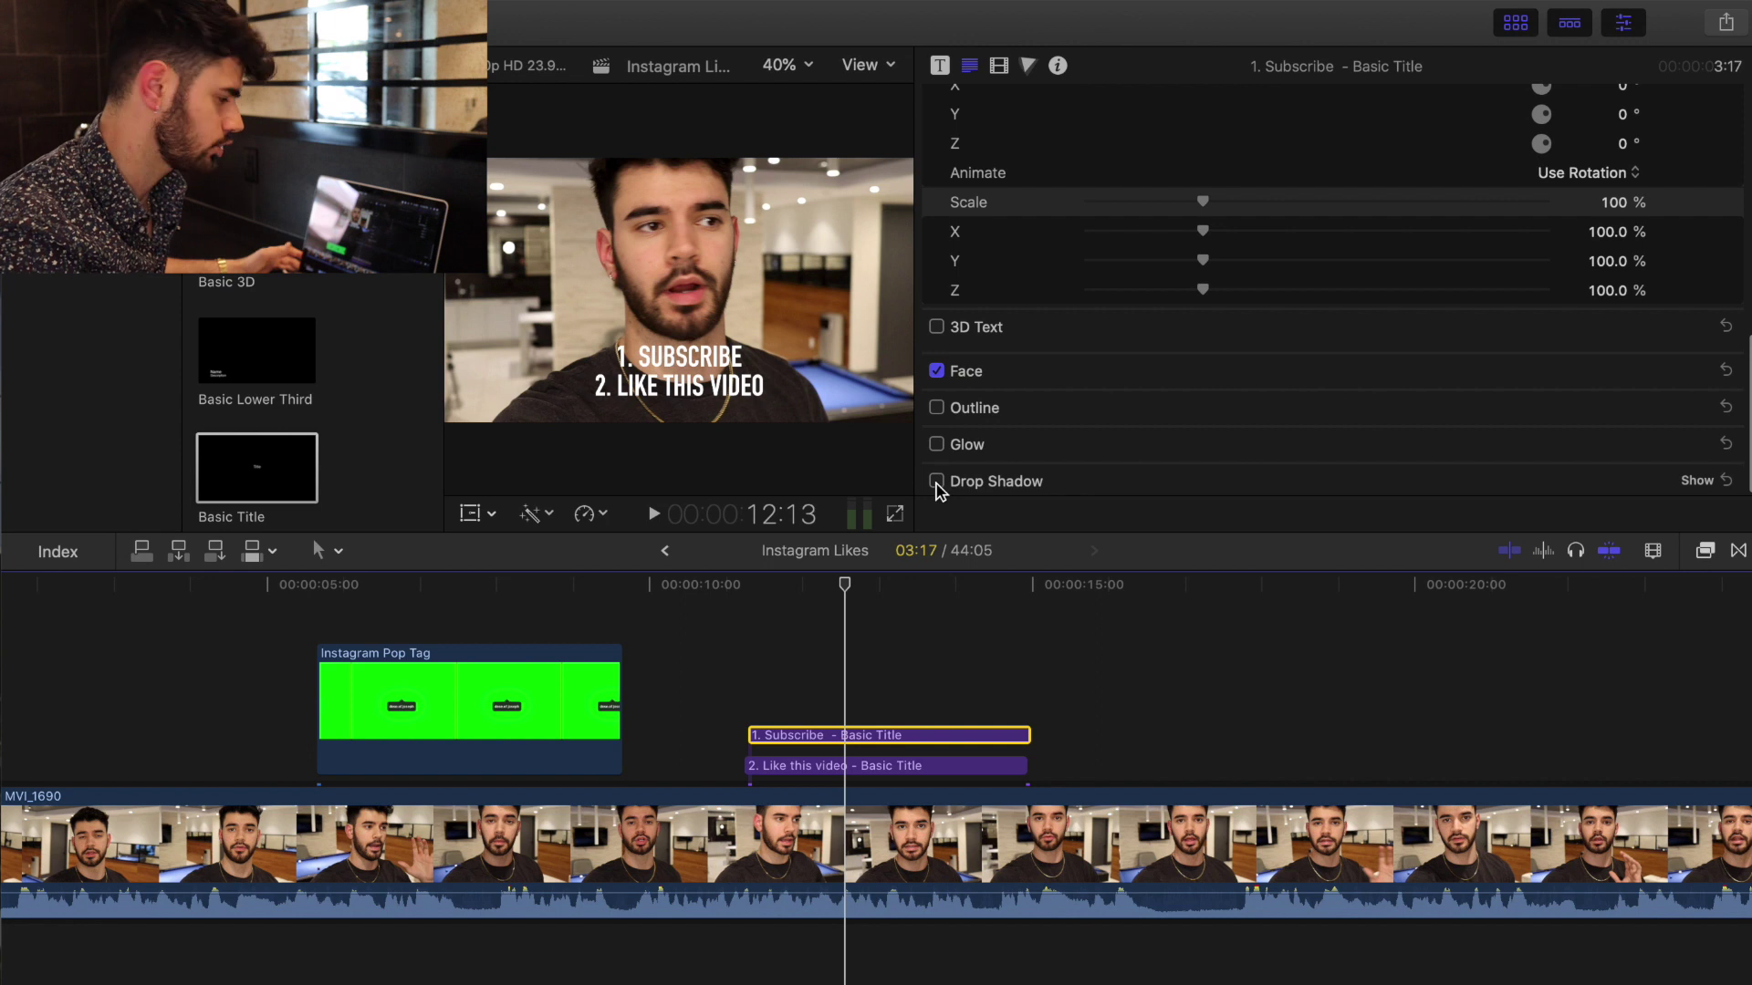
scroll(940, 490, up, 10)
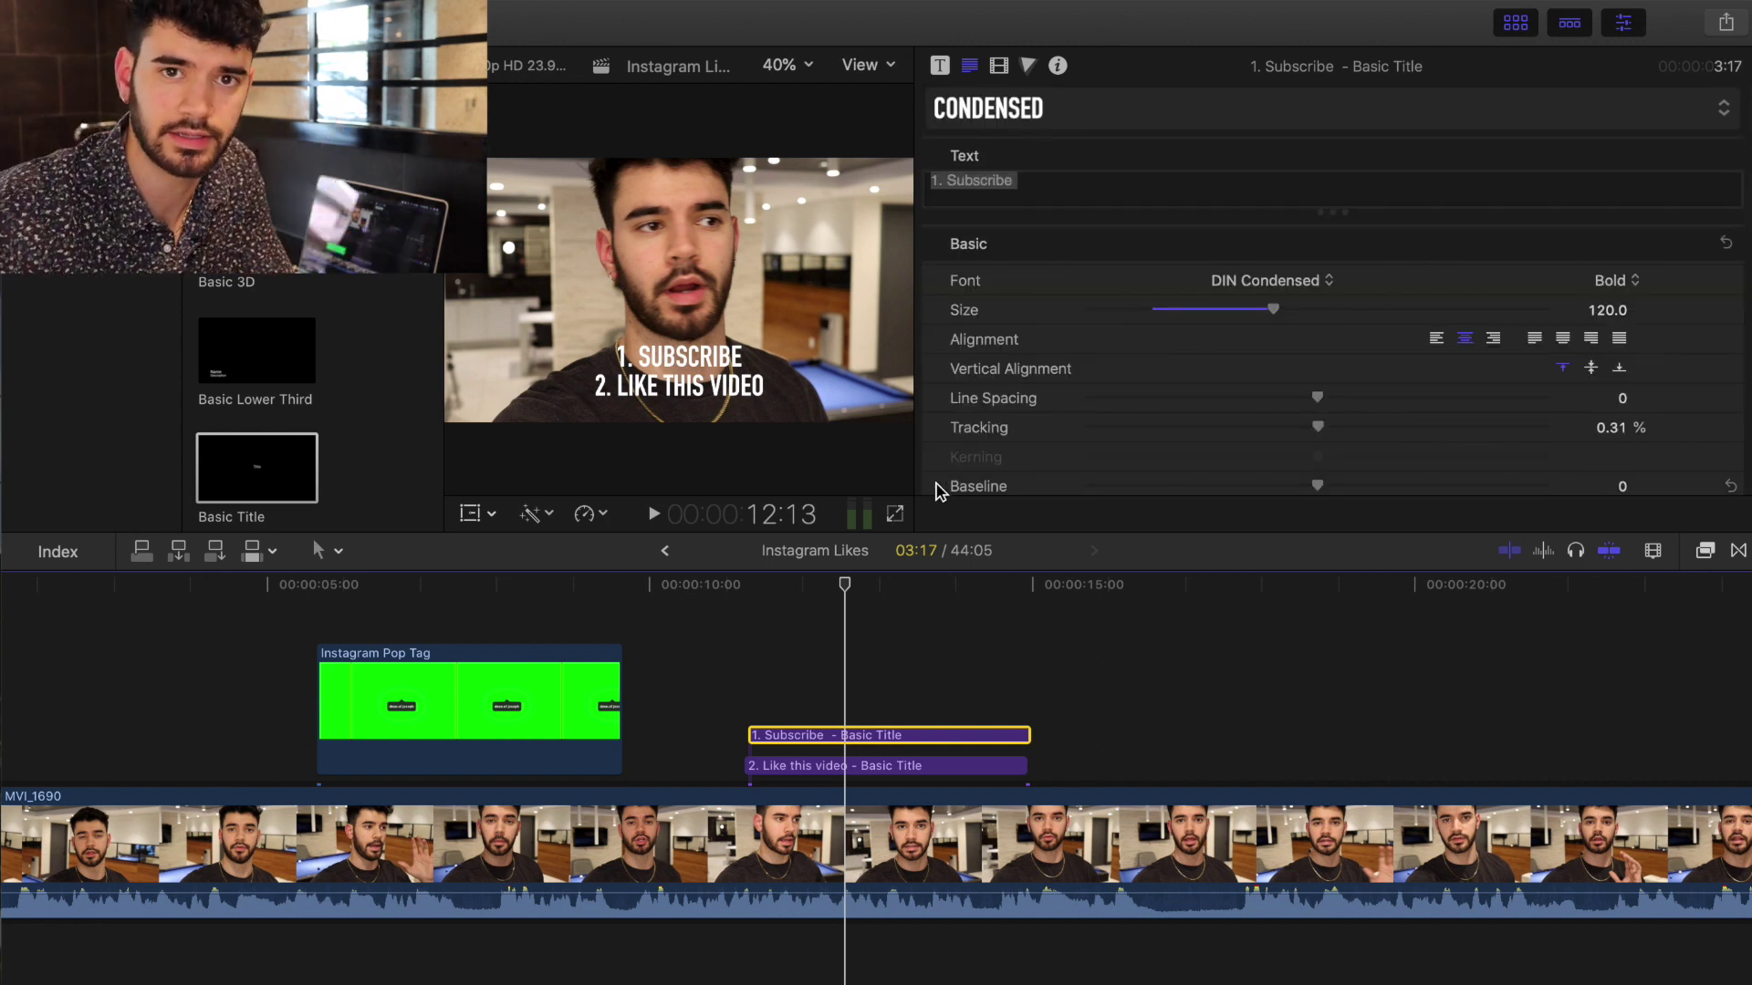
Reopen the title's text style presets to browse the available styles.
click(1095, 107)
mouse_move(949, 188)
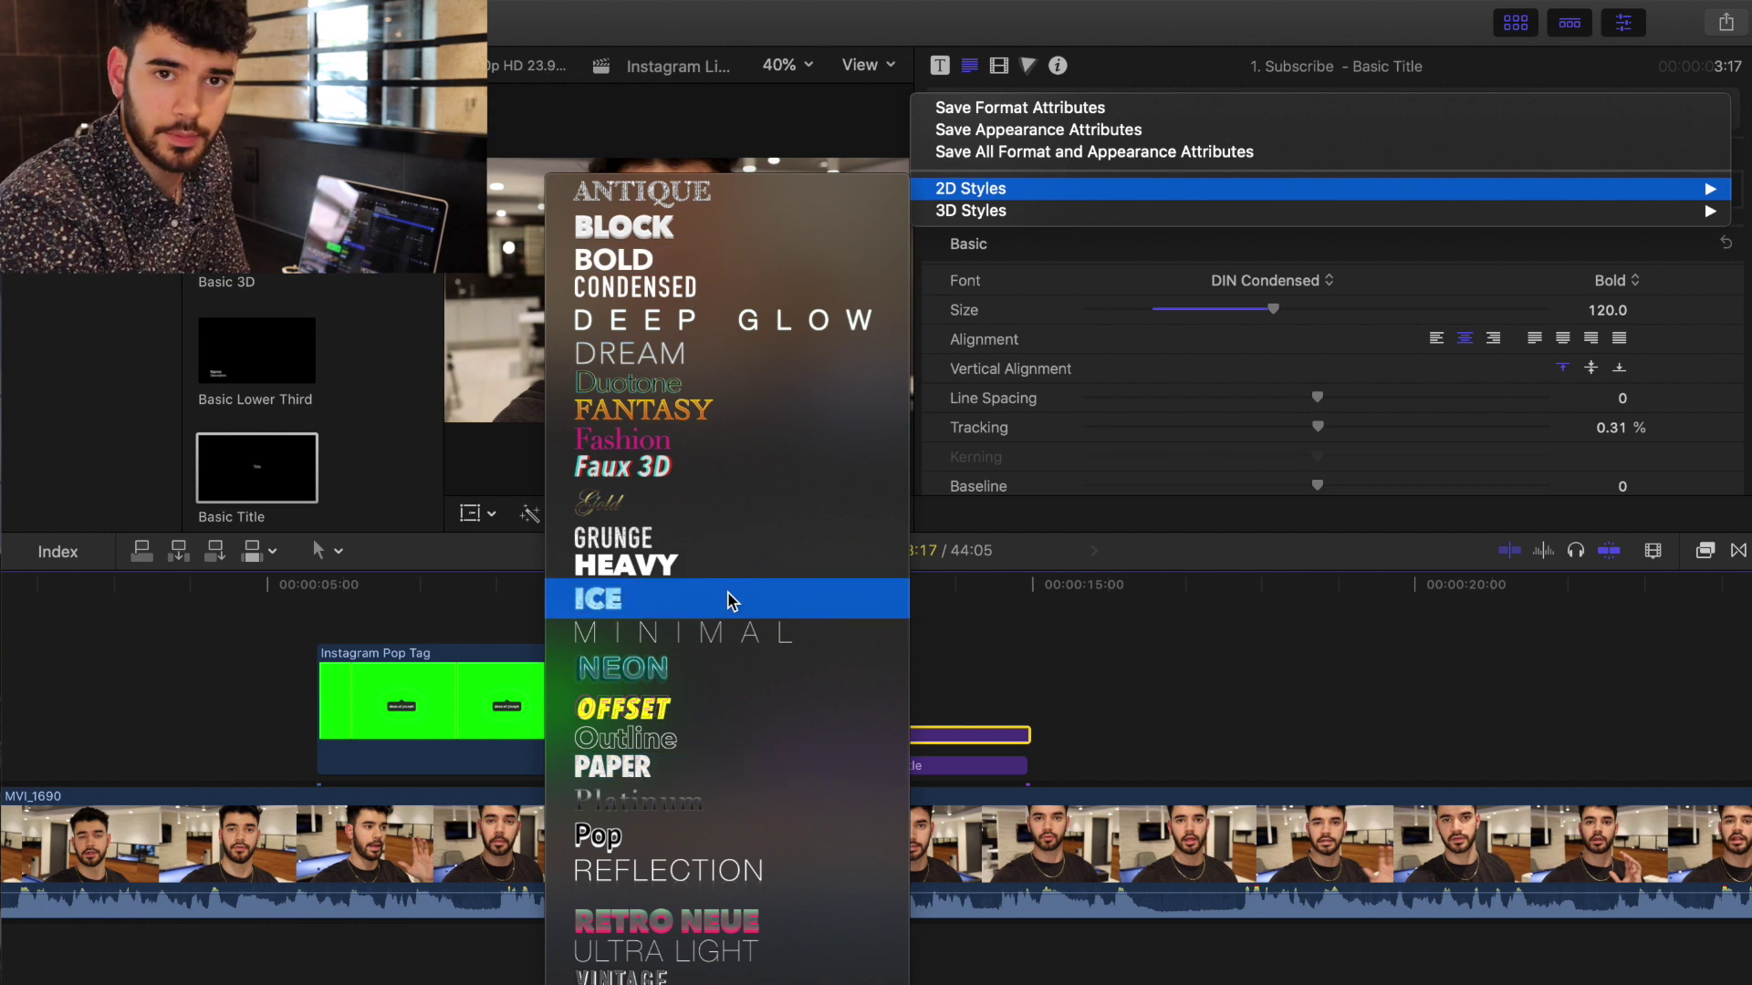
mouse_move(1031, 219)
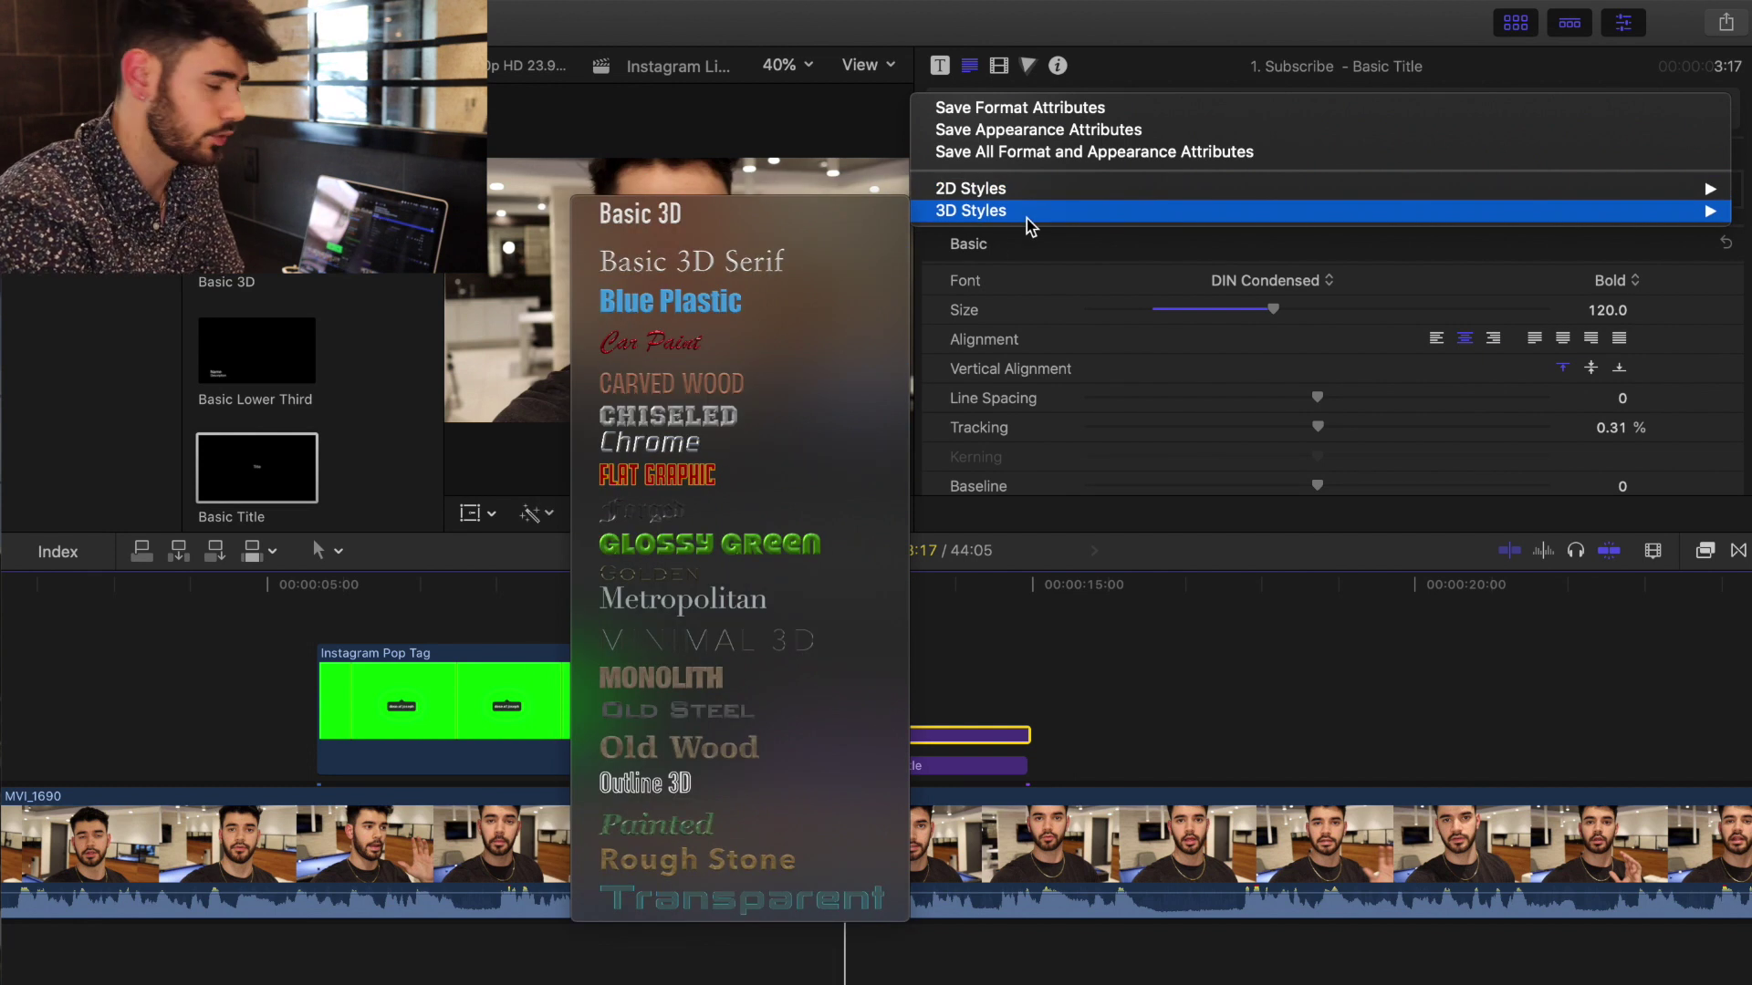